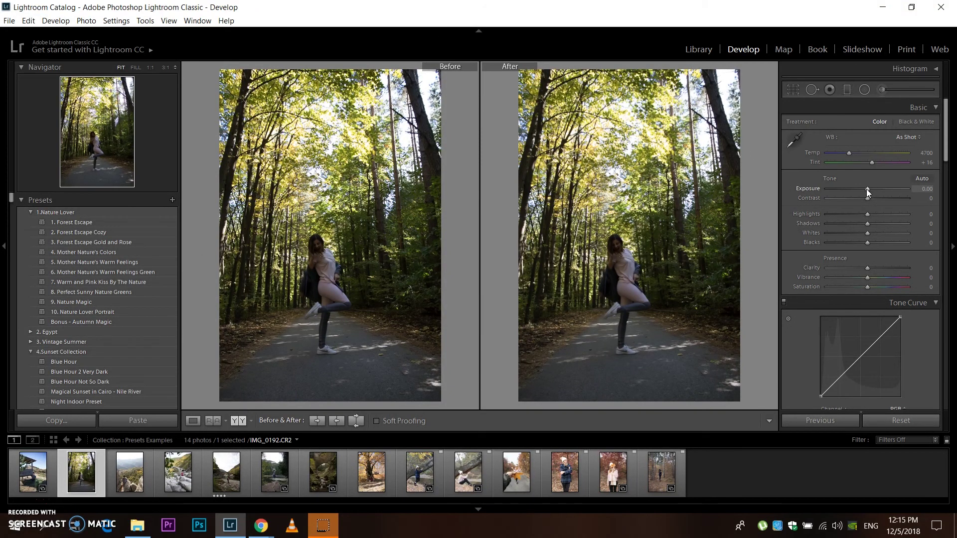
Try out Exposure changes on the forest road photo, resetting it to 0 and raising it to +1.11.
mouse_move(867, 189)
left_mouse_down()
mouse_move(876, 189)
mouse_move(856, 190)
mouse_move(866, 191)
left_mouse_up()
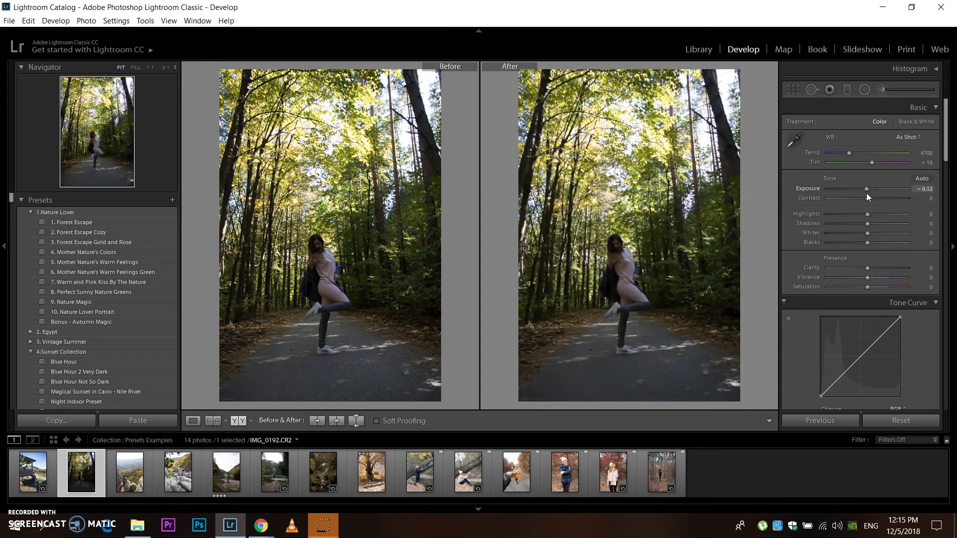
left_click(923, 189)
type("0")
key("Return")
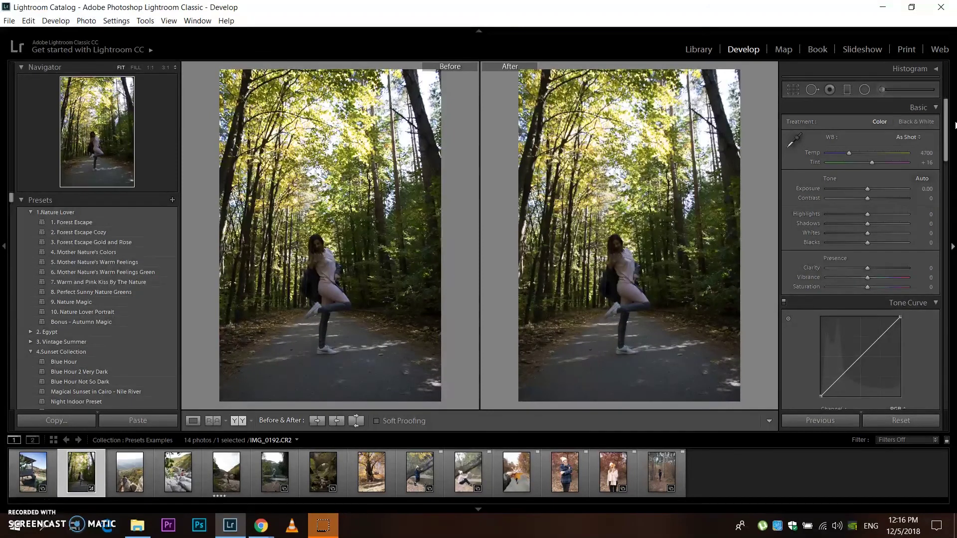
left_click(792, 139)
left_click_drag(866, 187, 875, 187)
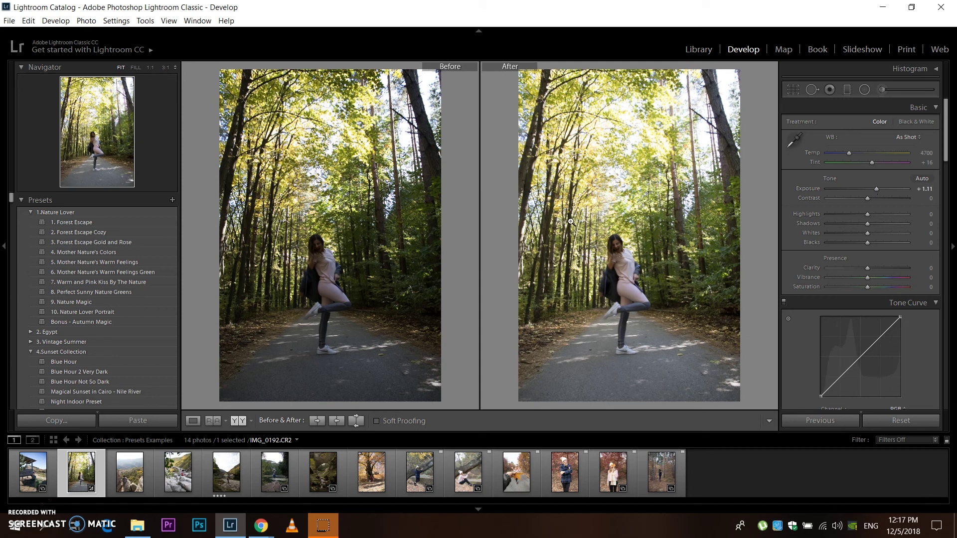
Apply the 1. Forest Escape preset to the forest road photo and set Exposure to +1.11, Highlights to -95 and Whites to -100.
left_click(122, 222)
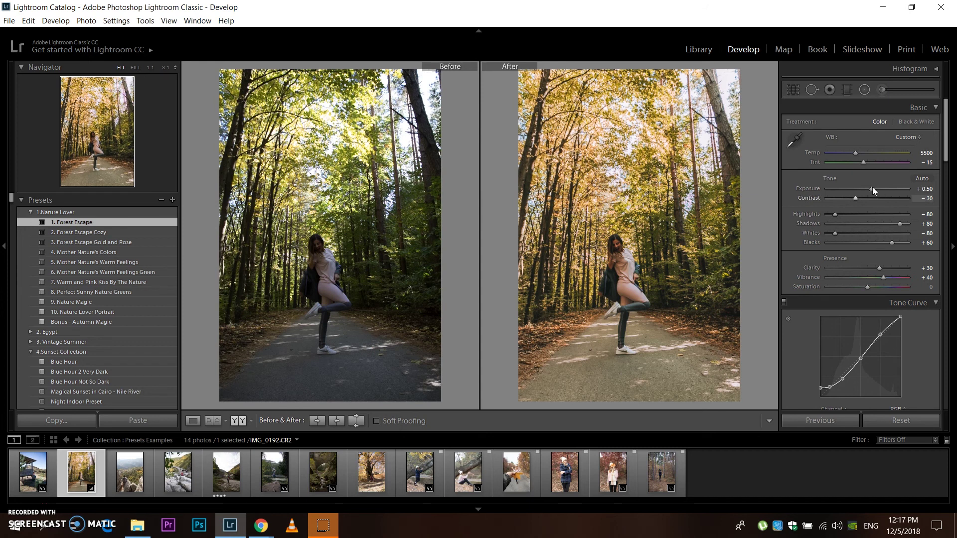
left_click_drag(871, 187, 876, 187)
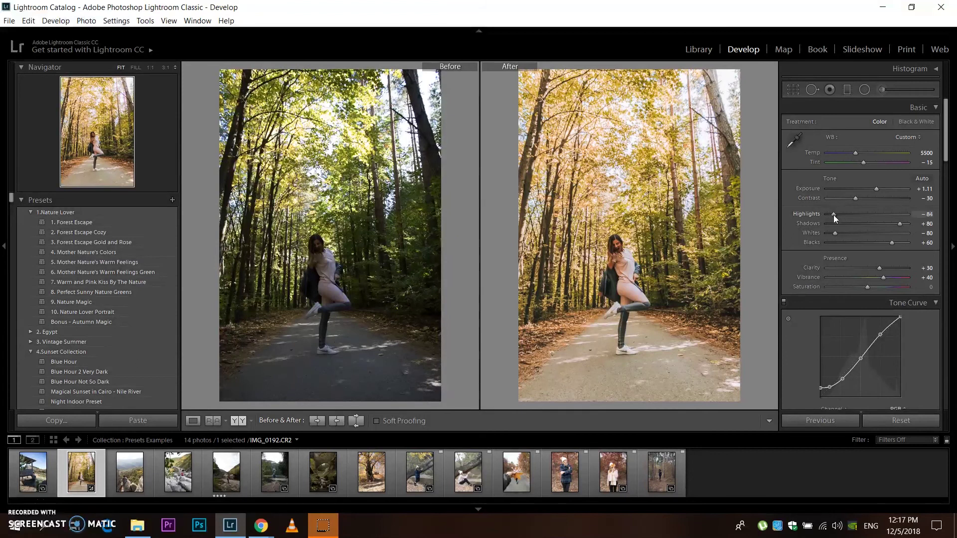
left_click_drag(830, 216, 829, 217)
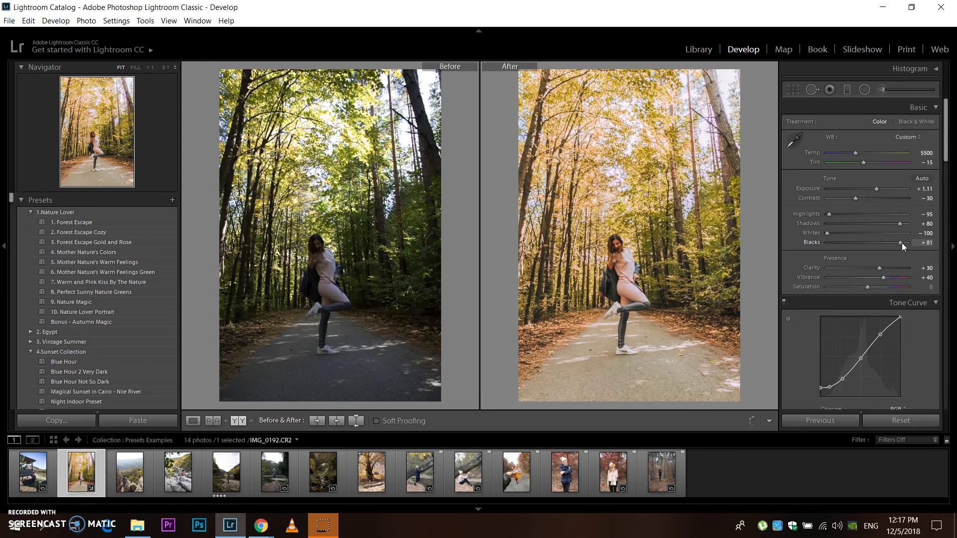
Set the forest road photo's Blacks to 0.
left_click(925, 243)
left_click_drag(932, 243, 928, 242)
type("0")
key("Return")
Apply the 2. Forest Escape Cozy preset to IMG_1723.CR2, raise Exposure to +0.74 and check the woman up close.
left_click(655, 478)
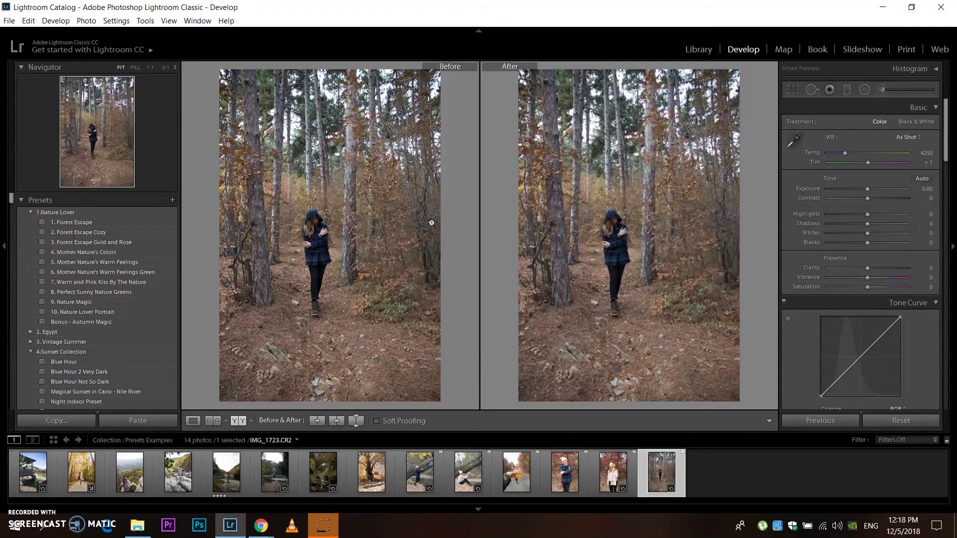
left_click(132, 233)
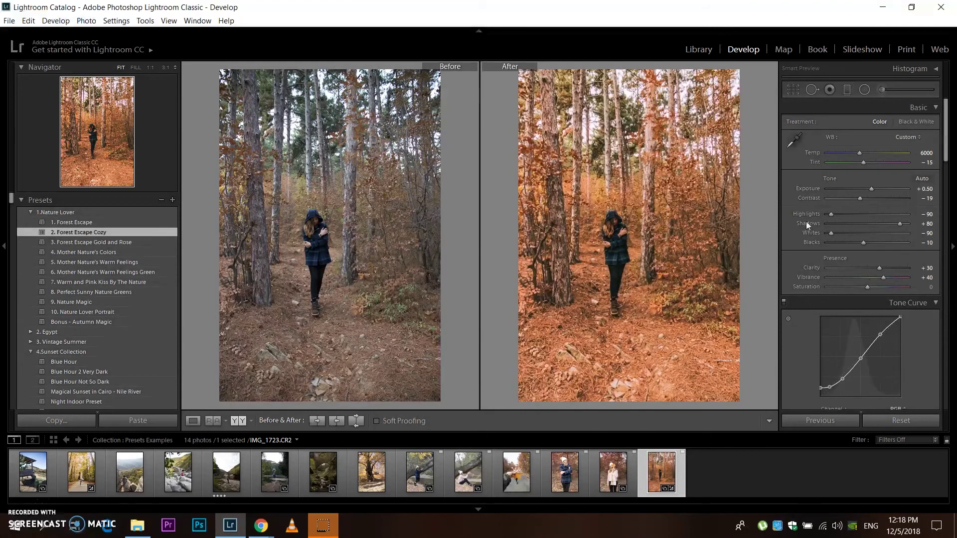
left_click_drag(872, 190, 875, 193)
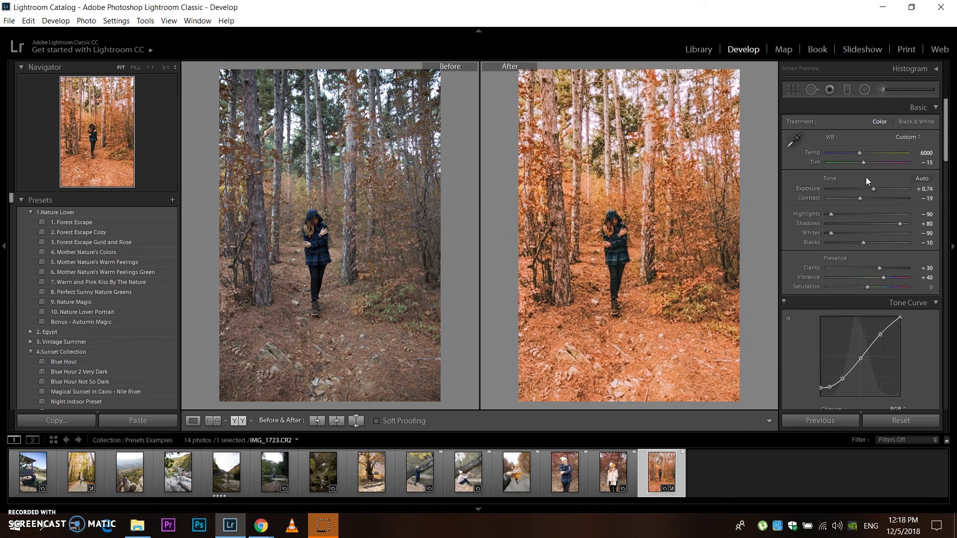
left_click(621, 238)
left_click_drag(621, 239, 630, 210)
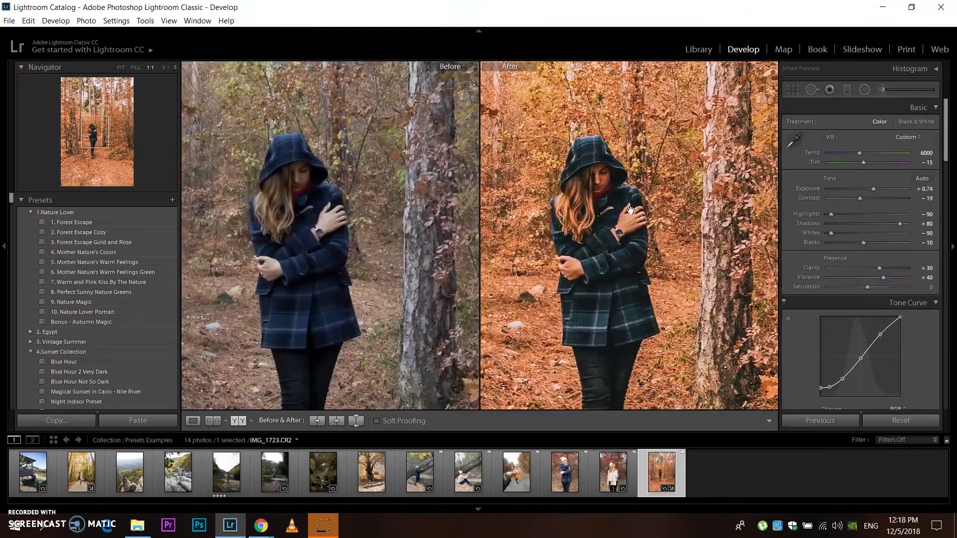
left_click(630, 211)
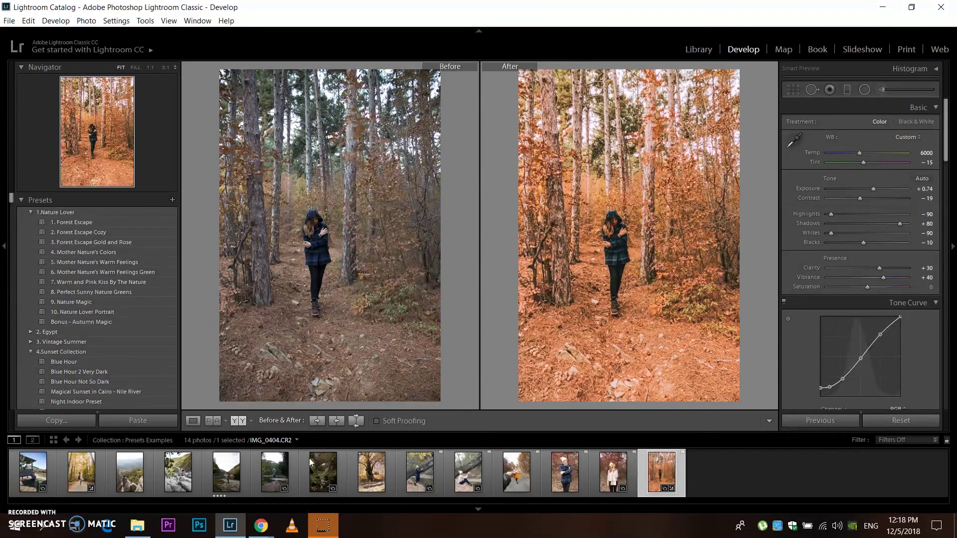
Apply the 3. Forest Escape Gold and Rose preset to IMG_1597.CR2 and raise Exposure to +0.74.
left_click(418, 468)
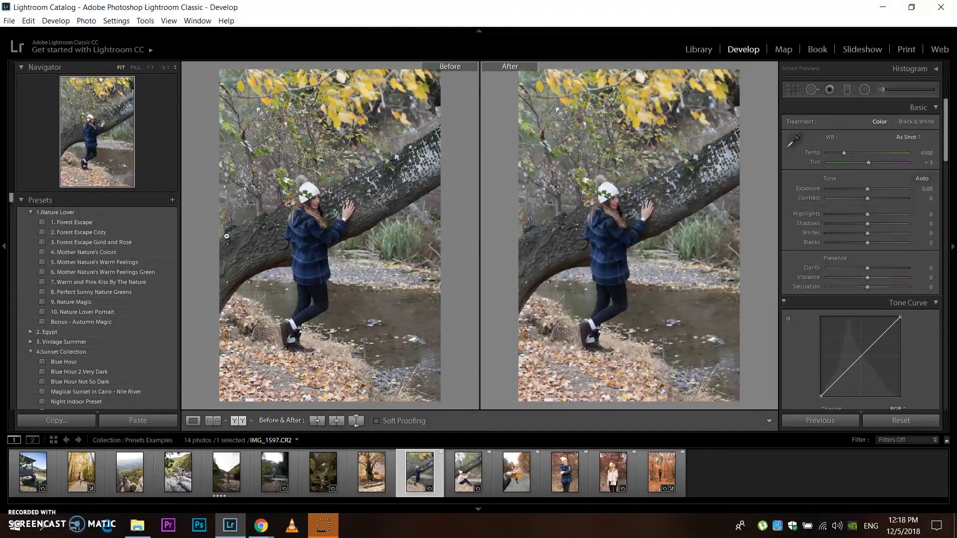
left_click(111, 242)
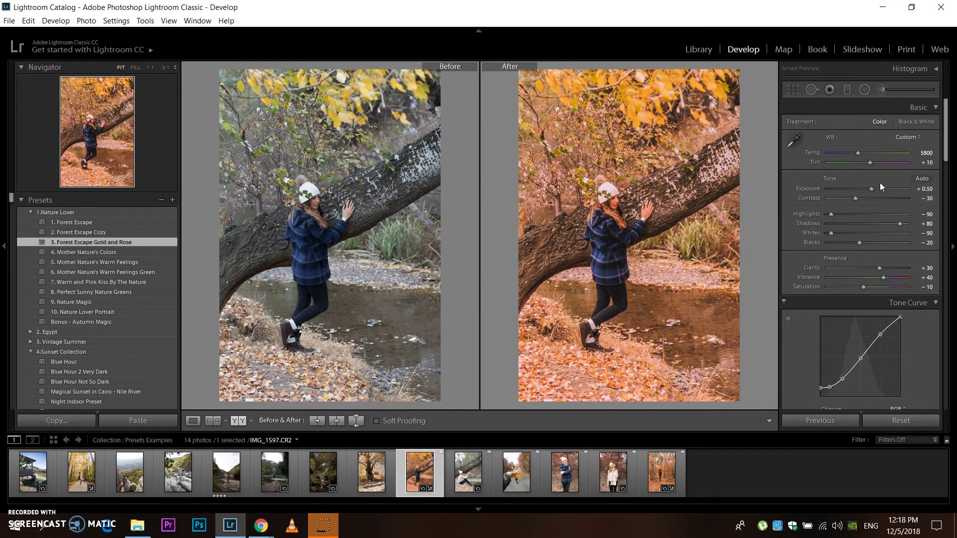
left_click_drag(871, 189, 874, 193)
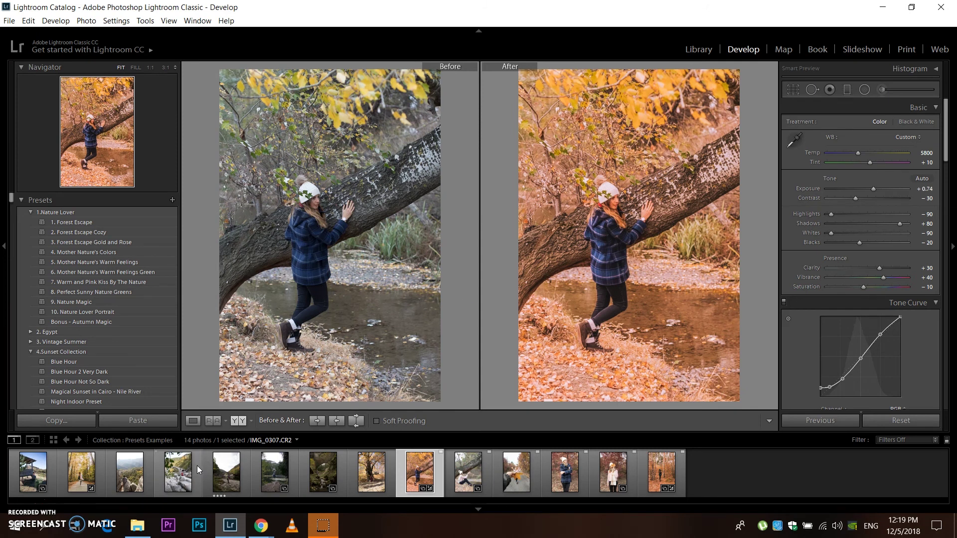
Apply the 4. Mother Nature's Colors preset to the stone bridge photo IMG_0307.CR2 and lower Exposure to 0.00.
left_click(178, 478)
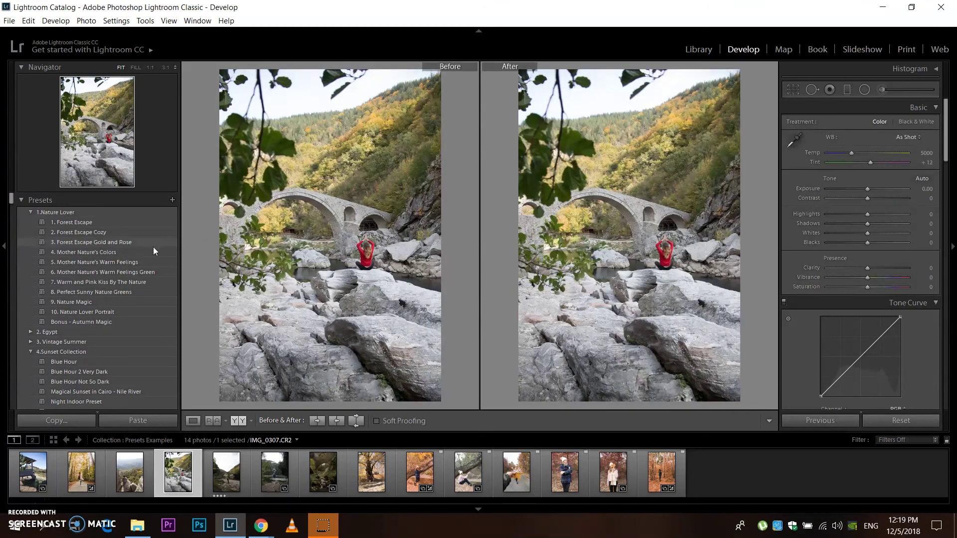
left_click(134, 252)
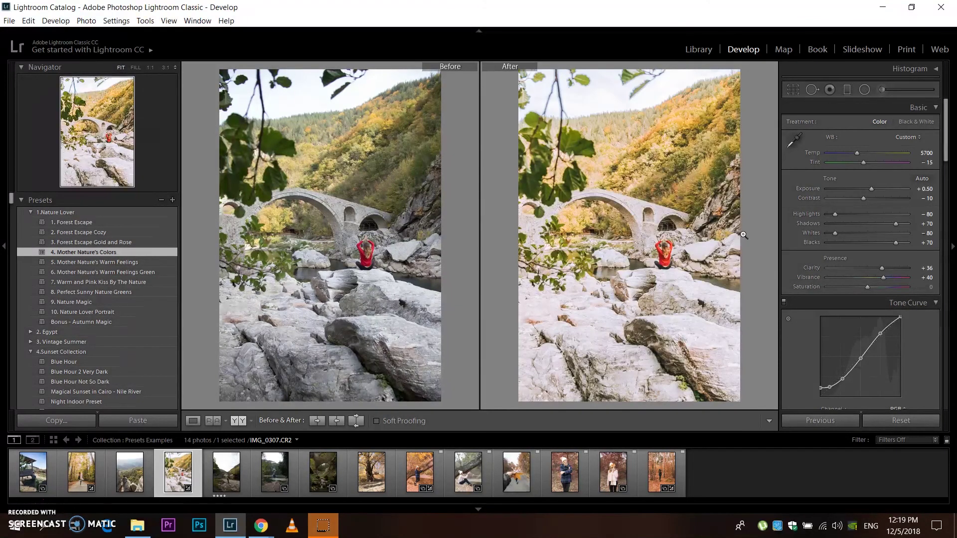
left_click(923, 189)
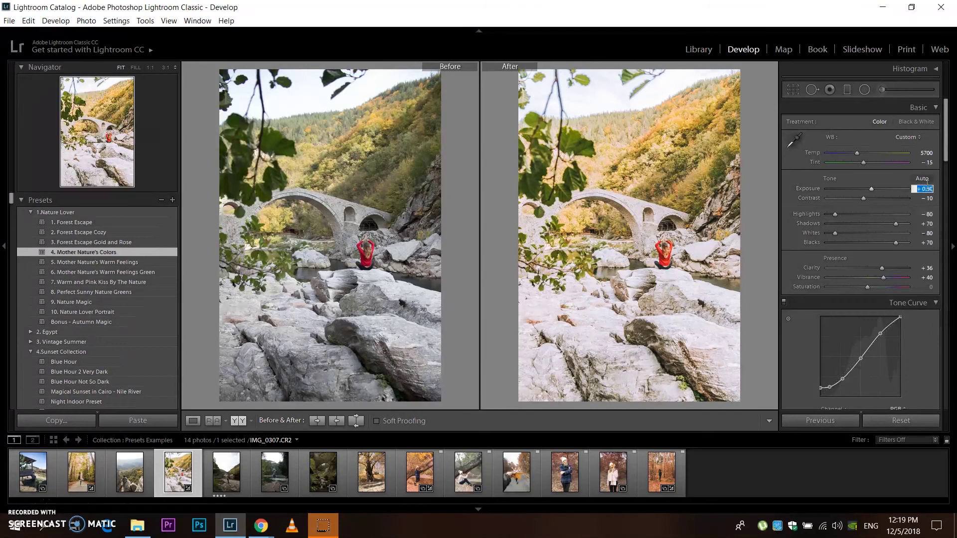
left_click(872, 195)
left_click_drag(871, 195, 868, 197)
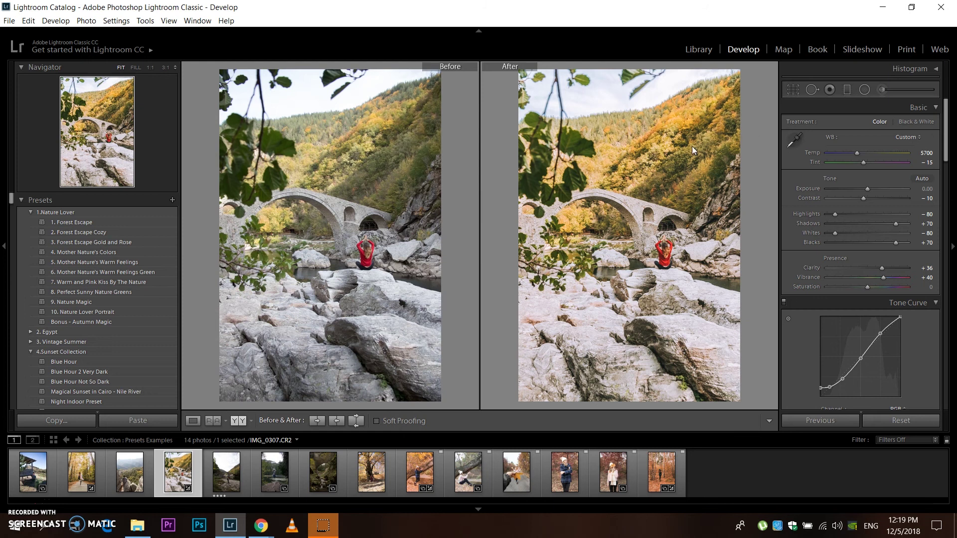
Crop the stone bridge photo to the 4 x 5 / 8 x 10 aspect, cutting off the rocks at the bottom.
left_click(791, 91)
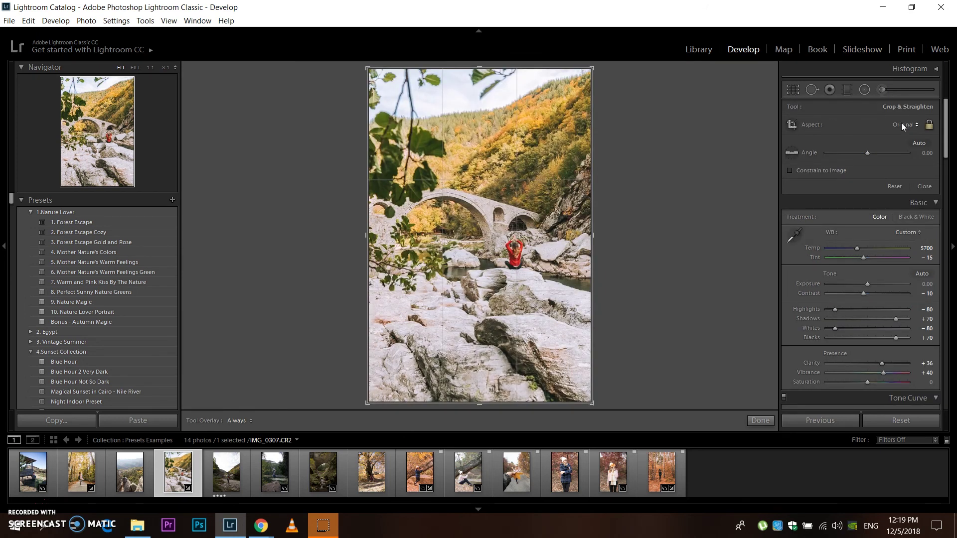
left_click(902, 124)
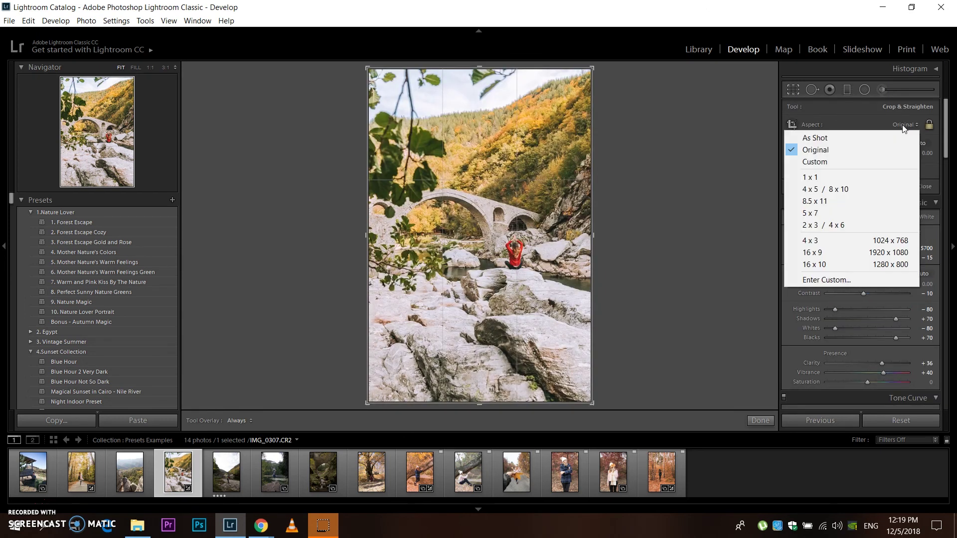
left_click(860, 189)
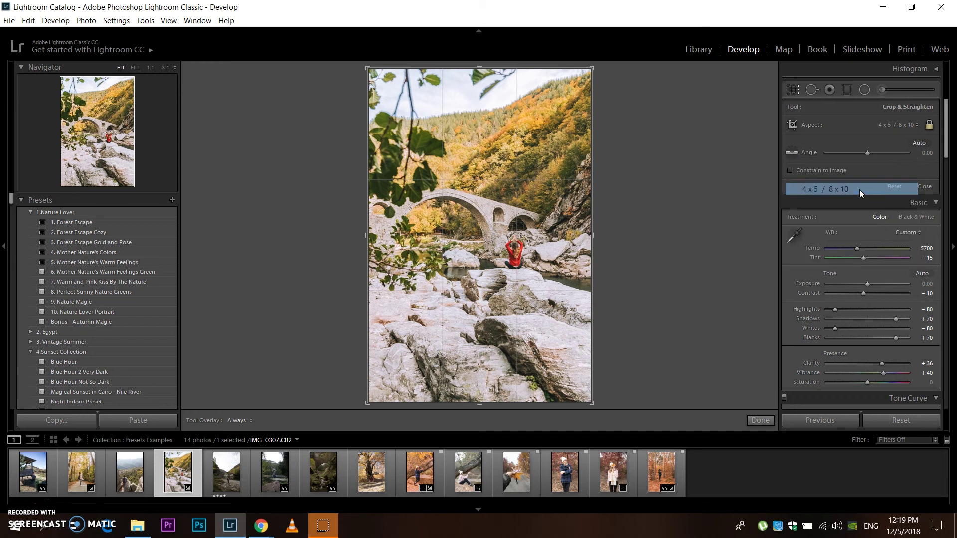
left_click_drag(549, 273, 553, 298)
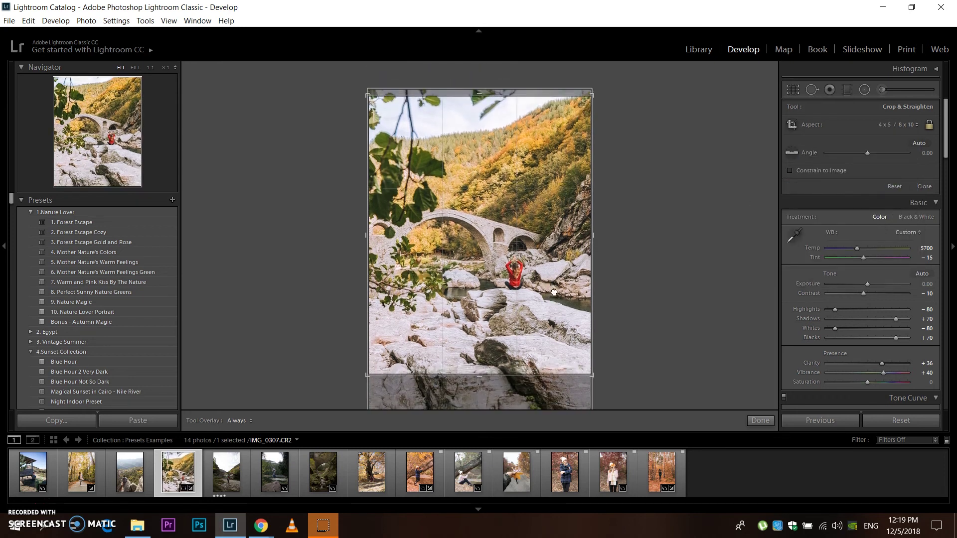
key("Return")
left_click(582, 203)
left_click_drag(582, 204, 576, 286)
left_click(577, 269)
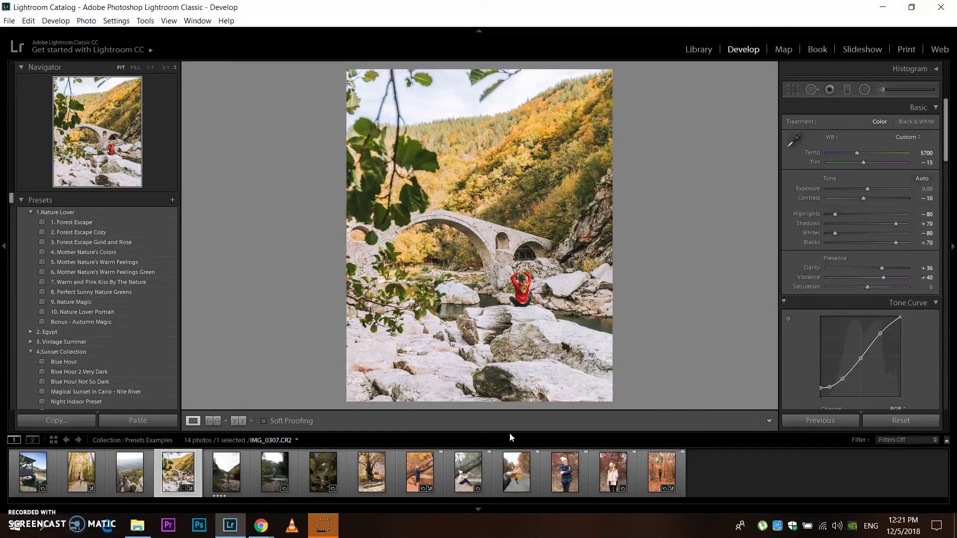
Apply the 5. Mother Nature's Warm Feelings preset to the wooden shelter photo IMG_0151.CR2.
left_click(367, 478)
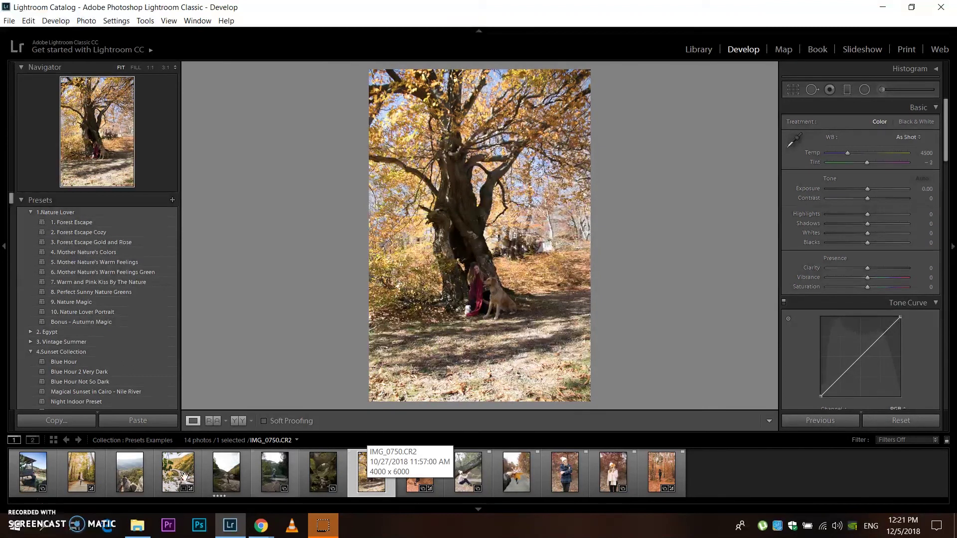
left_click(26, 473)
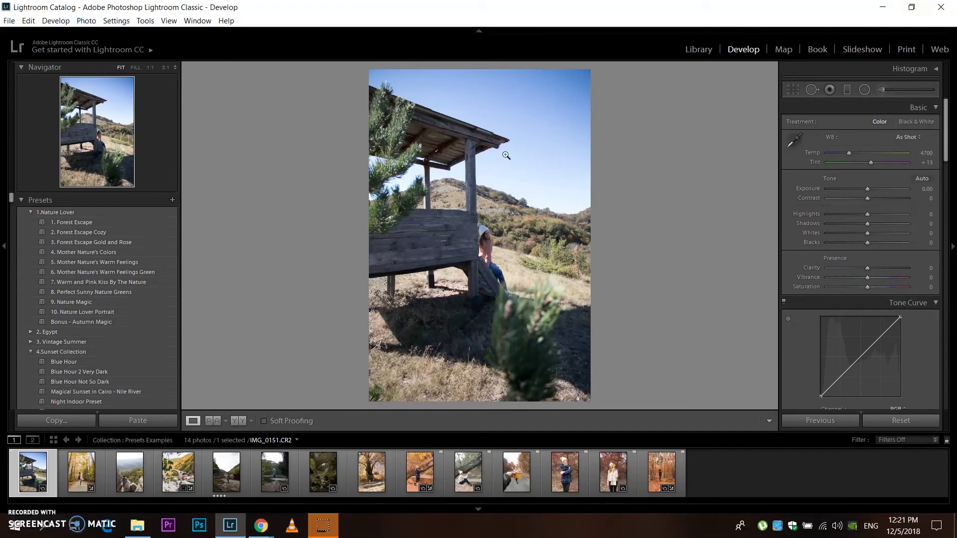
left_click(134, 264)
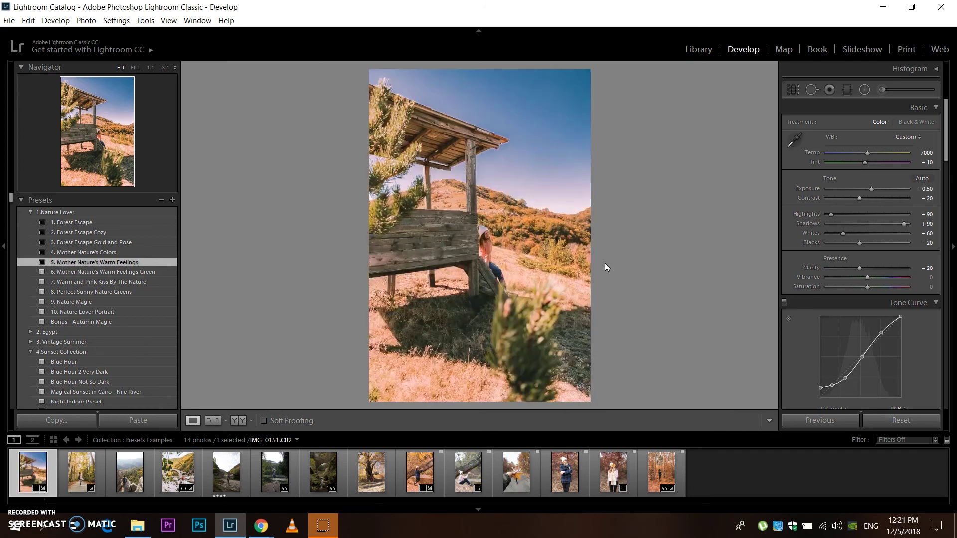
Compare the shelter photo before and after side by side, raise Exposure to +0.62 and check the woman up close.
left_click(238, 421)
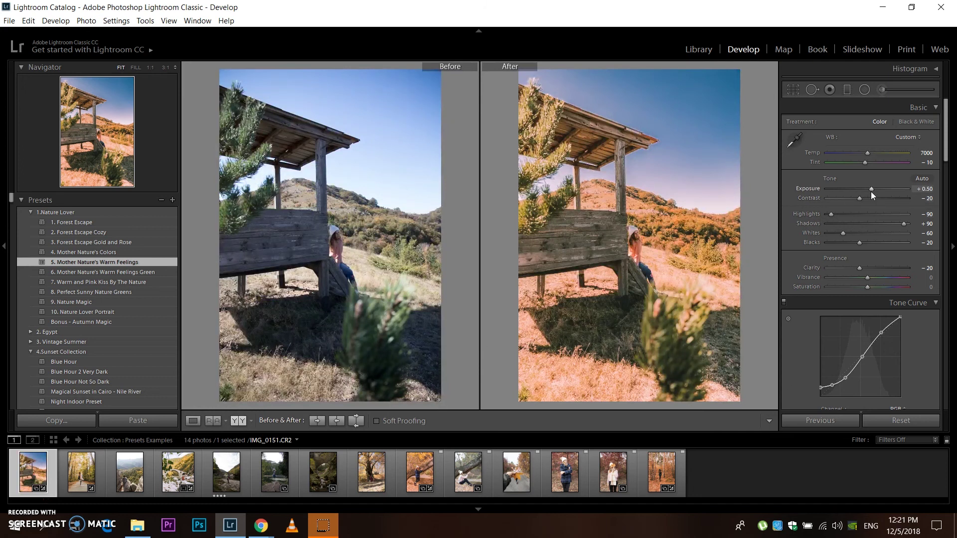
left_click_drag(872, 191, 872, 193)
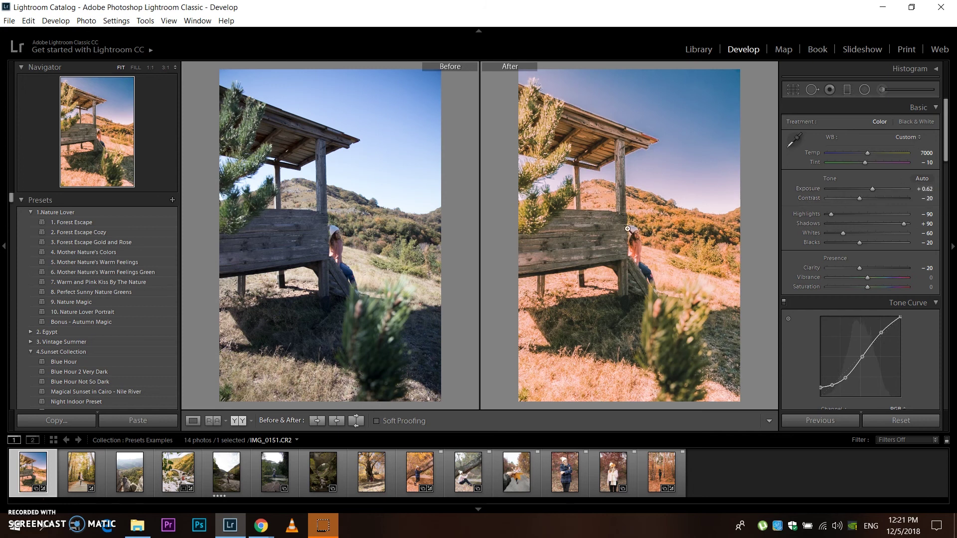
left_click(638, 213)
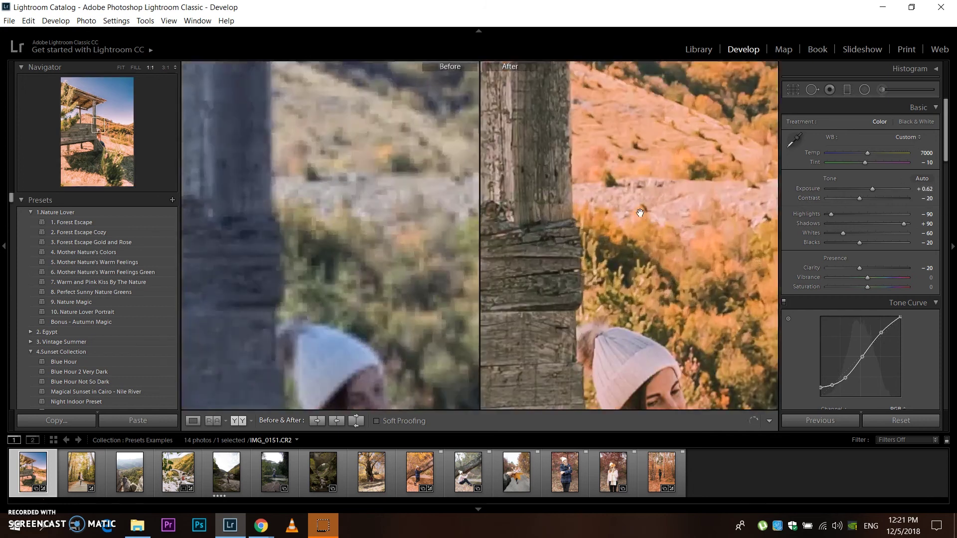
left_click_drag(640, 213, 616, 126)
left_click_drag(606, 300, 610, 170)
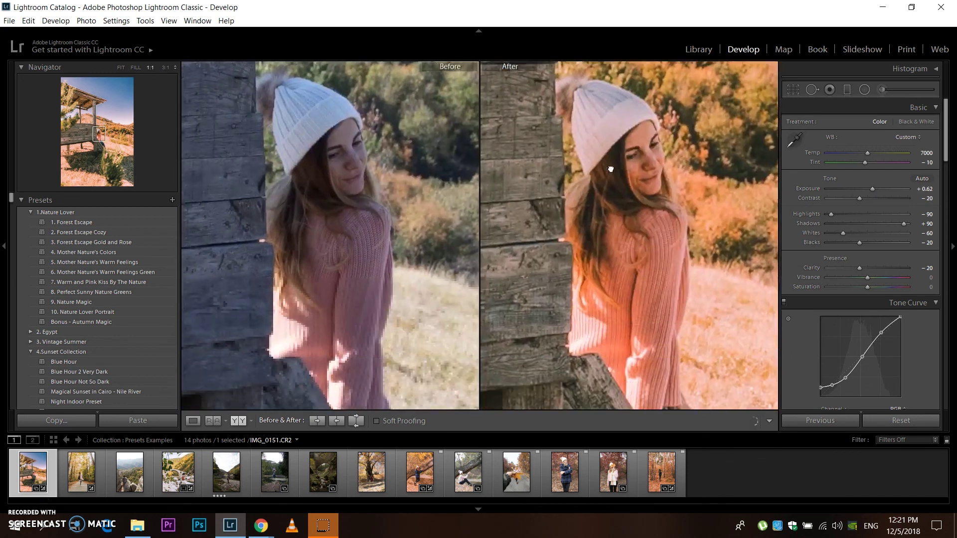
left_click(666, 263)
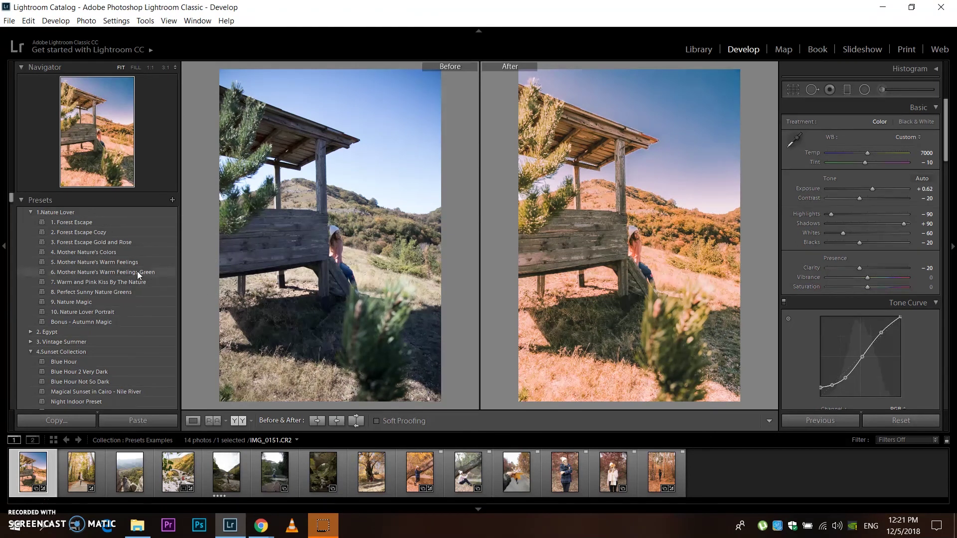
Apply the 6. Mother Nature's Warm Feelings Green preset to the mountain view photo IMG_0221.CR2.
left_click(121, 472)
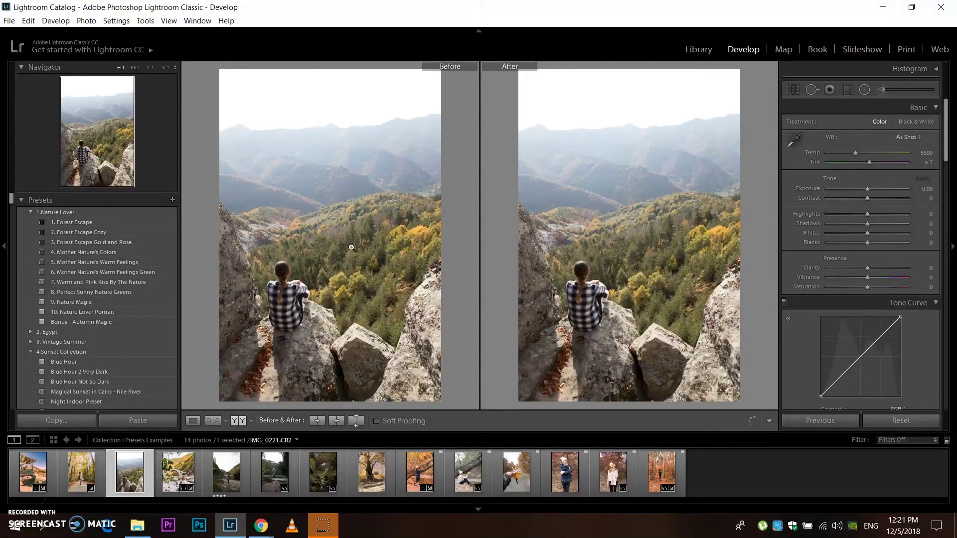
left_click(136, 273)
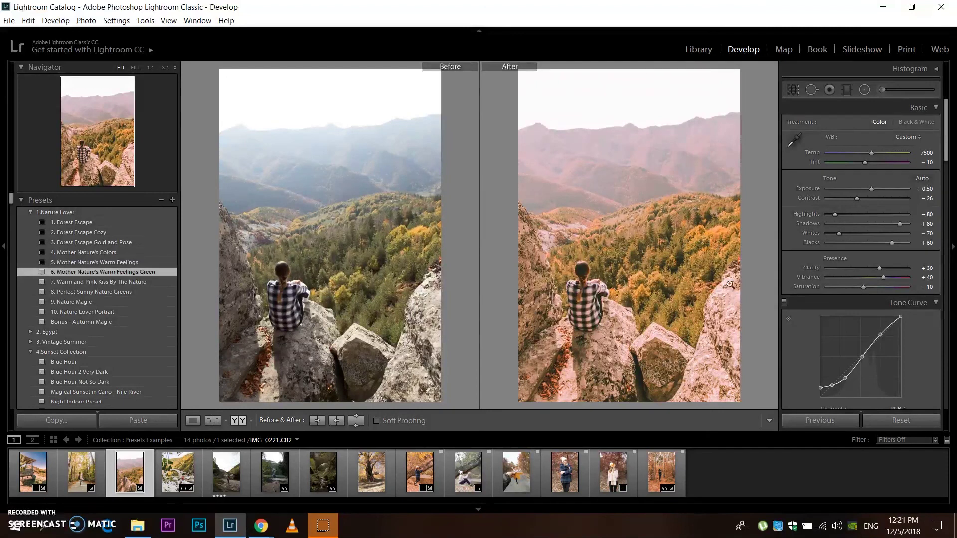
Crop the mountain view photo to the 4 x 5 / 8 x 10 aspect, cutting mostly empty sky off the top.
left_click(793, 89)
left_click(900, 125)
left_click(850, 189)
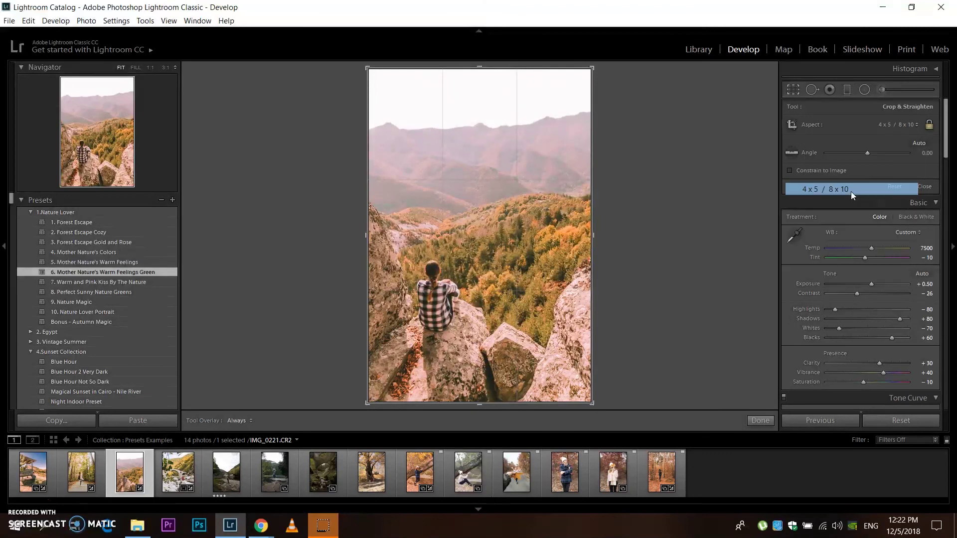
left_click_drag(527, 241, 521, 241)
key("Return")
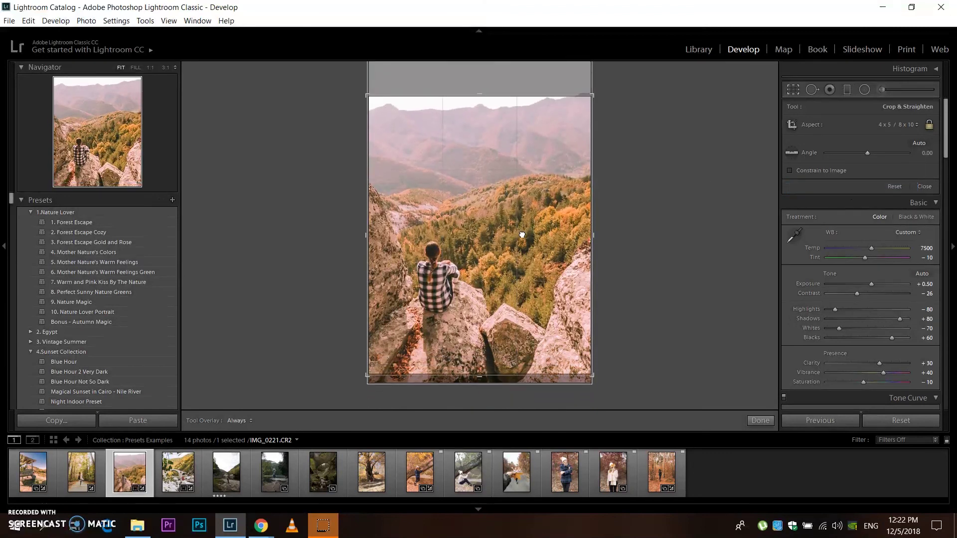
Show before and after side by side and apply the 7. Warm and Pink Kiss By The Nature preset to the bridge photo IMG_0404.CR2.
key("y")
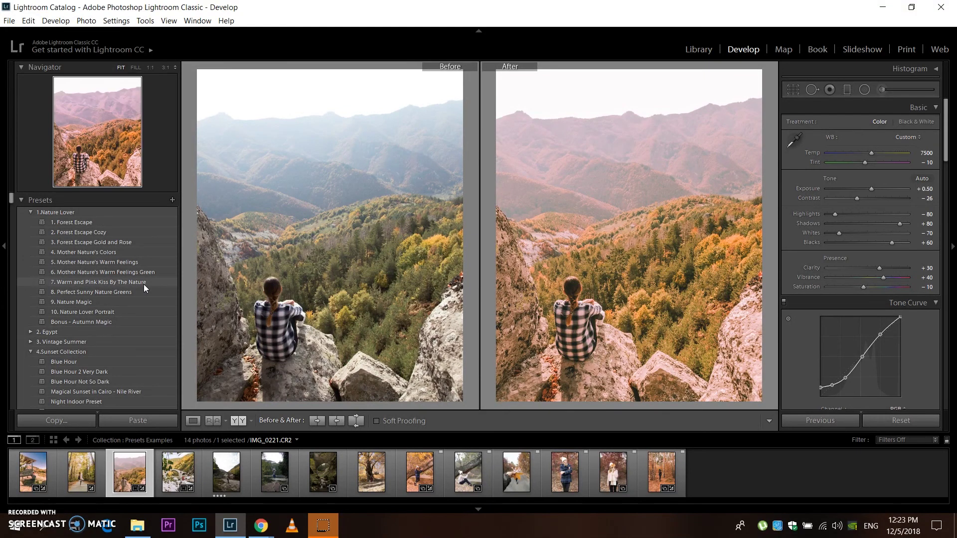
left_click(226, 467)
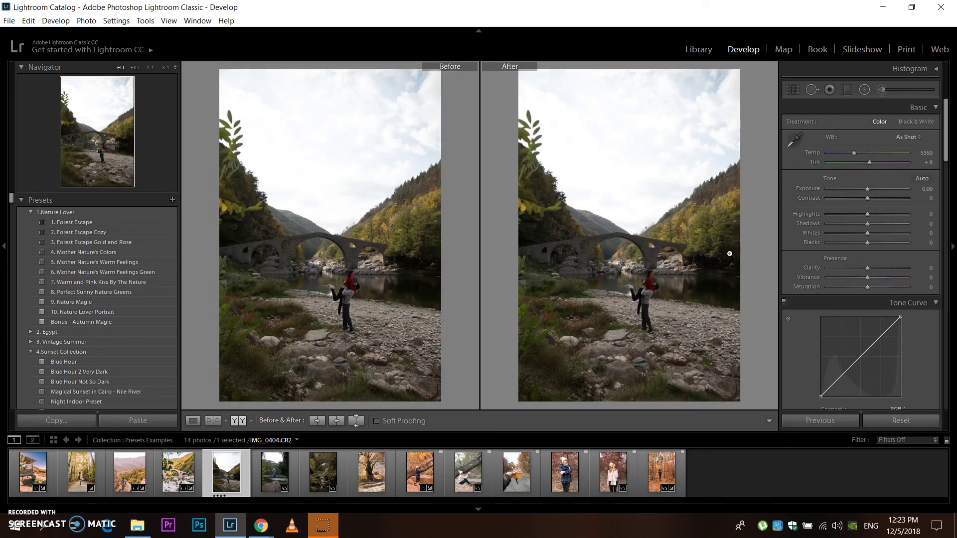
left_click_drag(868, 193, 875, 189)
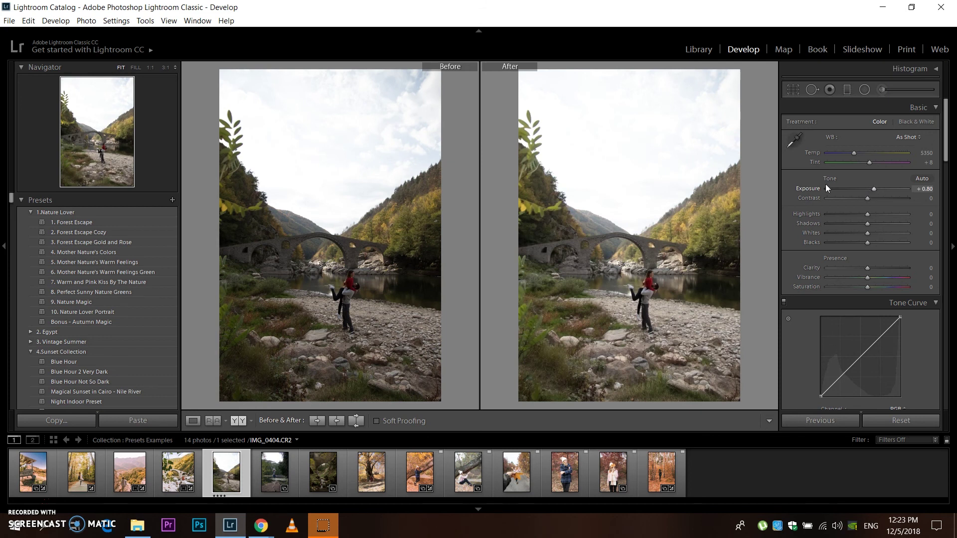
left_click(118, 283)
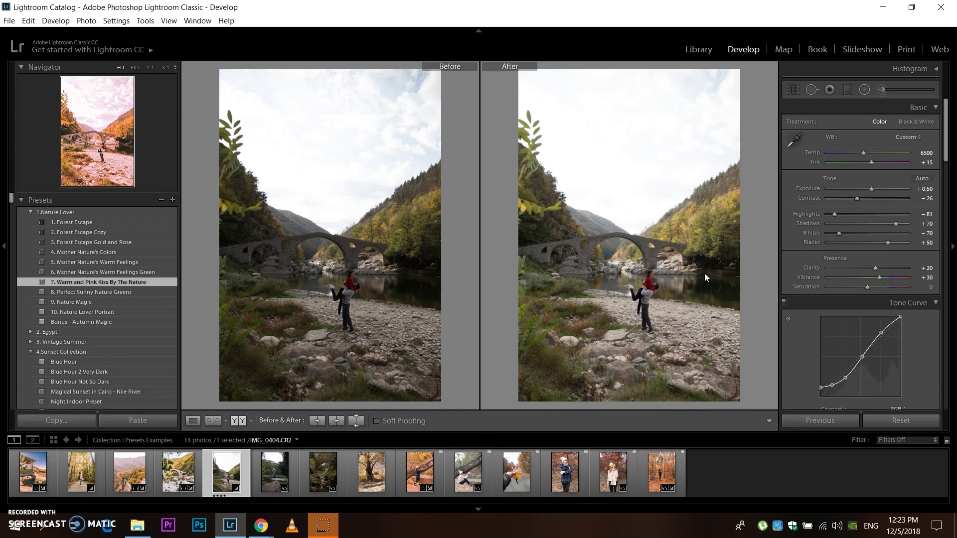
Check the embracing couple in the bridge photo up close and raise Exposure to +0.68.
left_click(657, 293)
left_click_drag(623, 296, 708, 242)
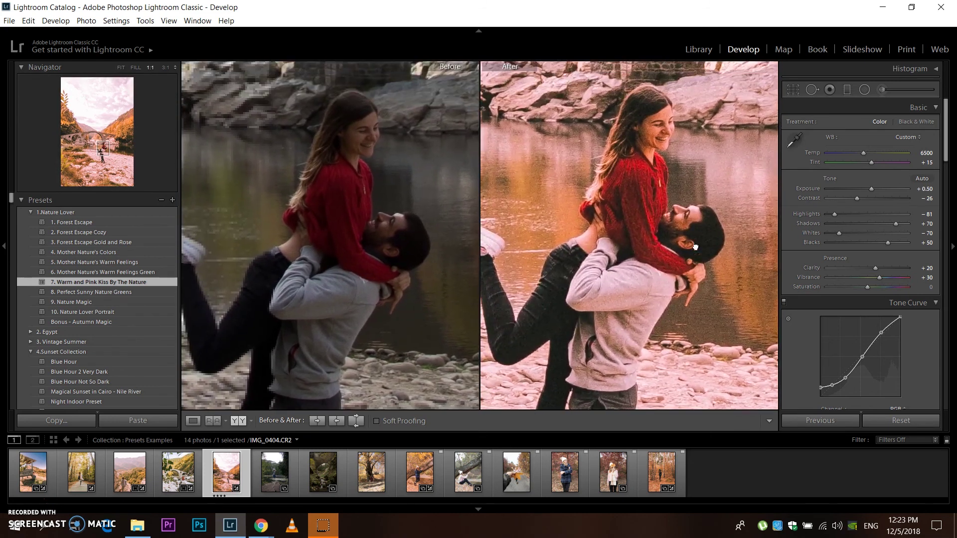
left_click(755, 207)
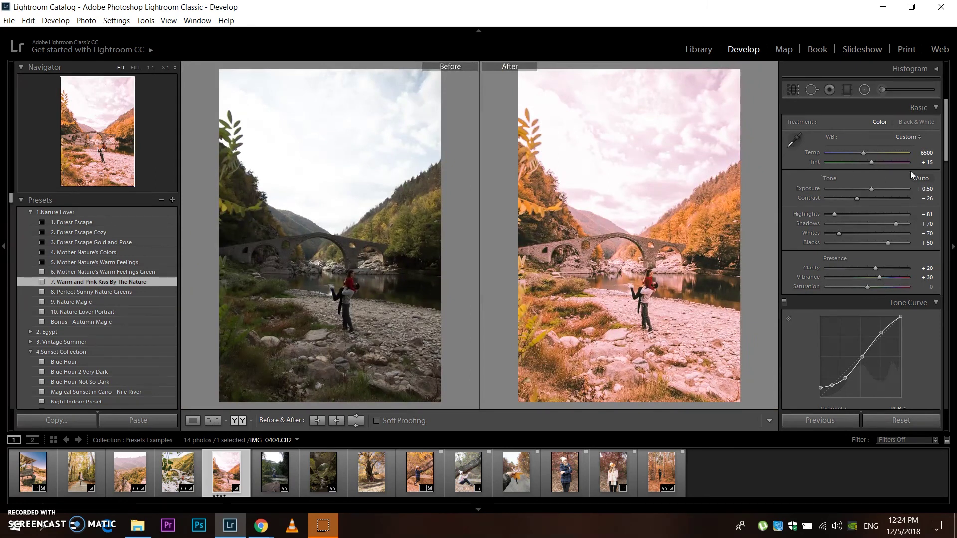
left_click_drag(871, 191, 874, 189)
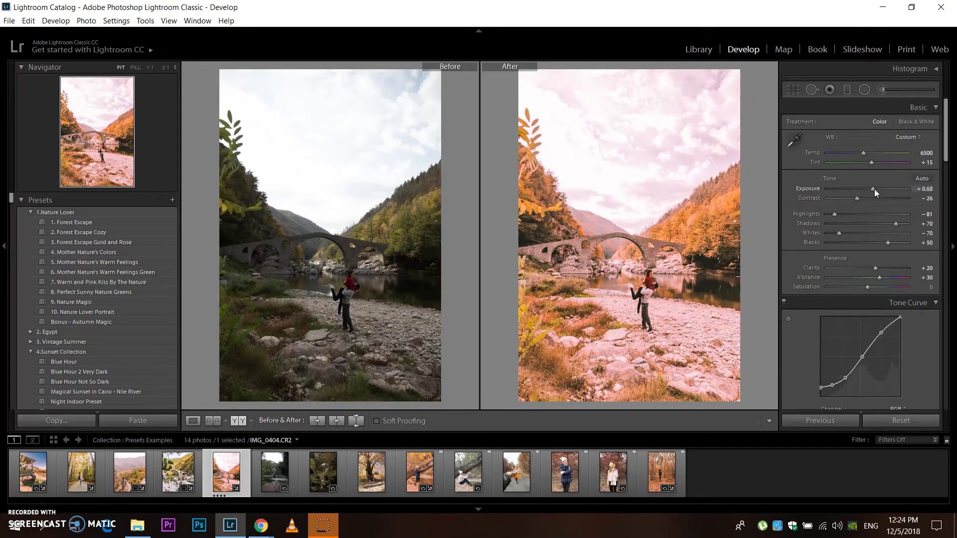
Paint over the bridge photo's sky with the Adjustment Brush using the Blue dreamy sky effect at size 13.
left_click(882, 90)
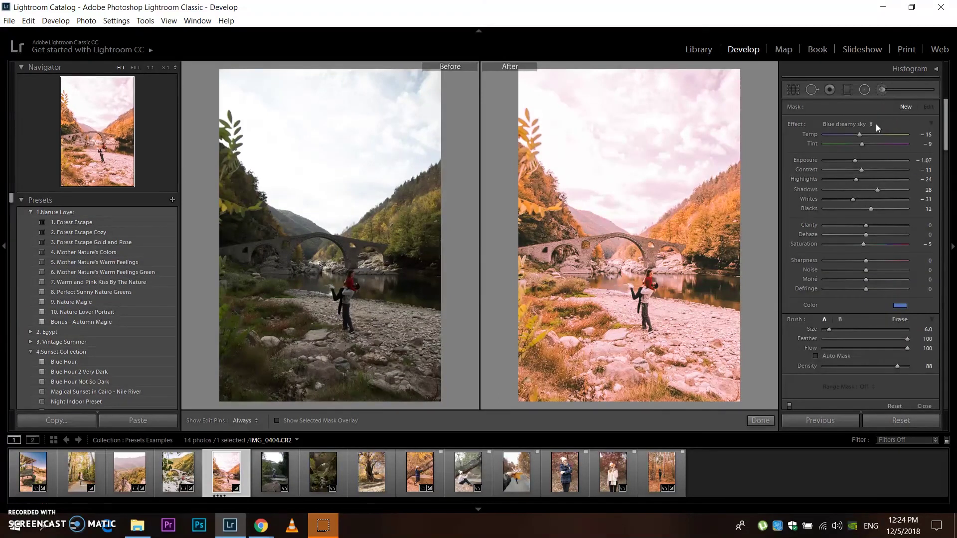
left_click(881, 90)
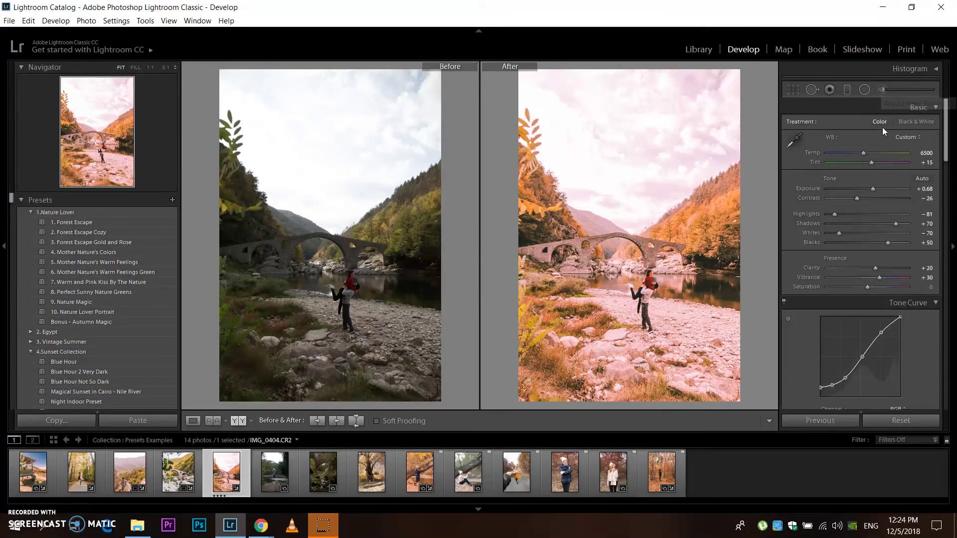
left_click(881, 90)
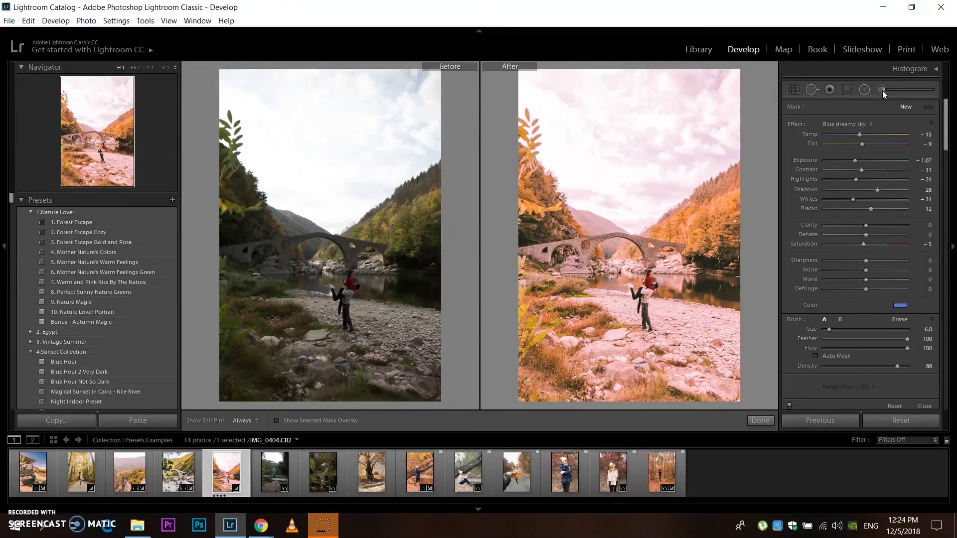
left_click(856, 124)
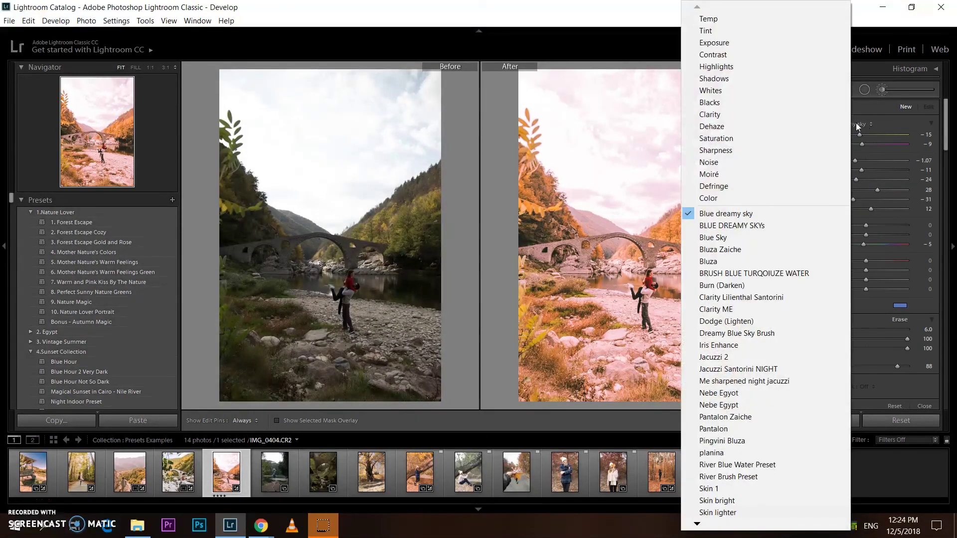
left_click(756, 228)
scroll(615, 111, "up", 3)
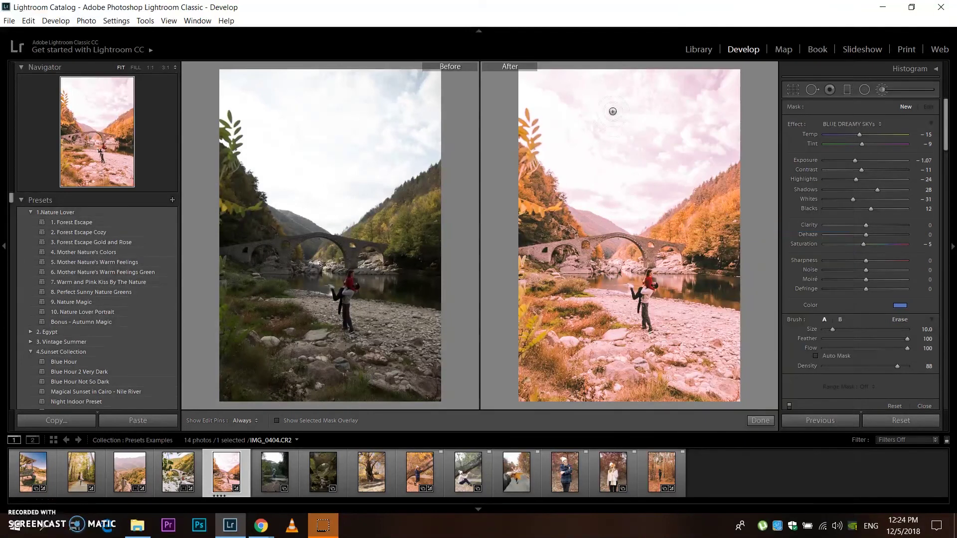
key("h")
left_click_drag(576, 94, 661, 89)
mouse_move(544, 74)
left_mouse_down()
mouse_move(729, 79)
mouse_move(679, 96)
mouse_move(724, 87)
mouse_move(722, 138)
mouse_move(732, 133)
mouse_move(728, 154)
mouse_move(680, 171)
mouse_move(671, 150)
mouse_move(626, 147)
mouse_move(596, 124)
mouse_move(572, 86)
mouse_move(523, 75)
mouse_move(521, 102)
mouse_move(553, 140)
mouse_move(548, 164)
mouse_move(573, 187)
mouse_move(578, 147)
mouse_move(603, 145)
left_mouse_up()
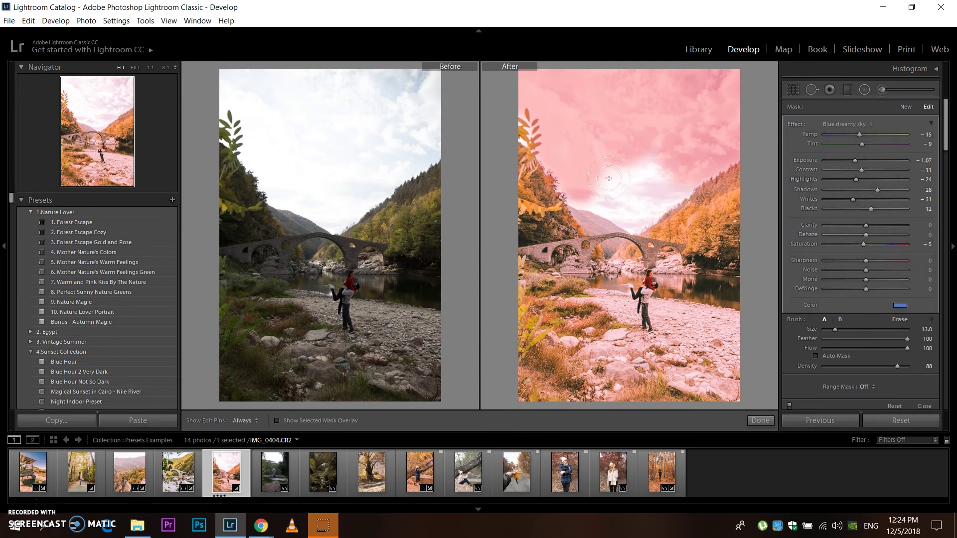
key("h")
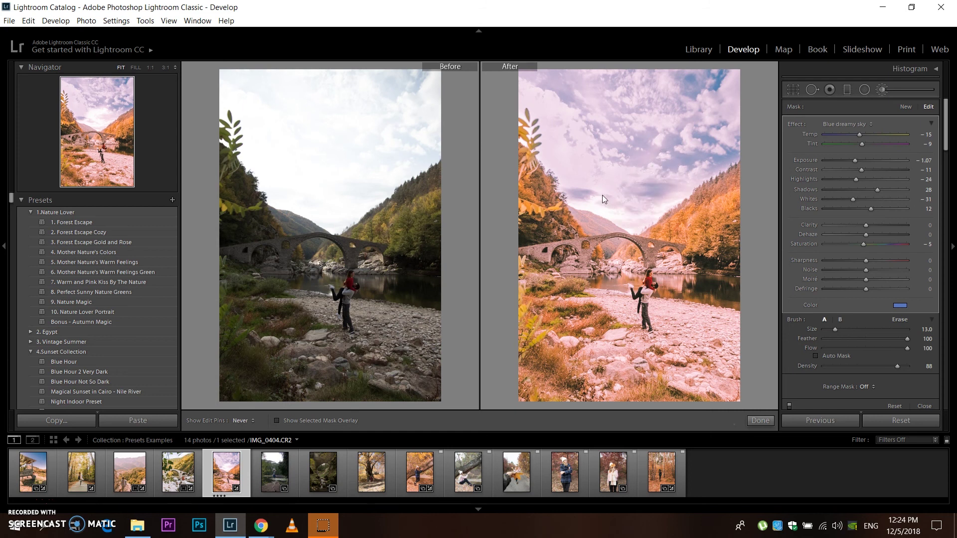
Reduce the brush size to 6 and extend the sky mask down to the mountains above the bridge.
scroll(578, 196, "down", 5)
scroll(577, 196, "down", 1)
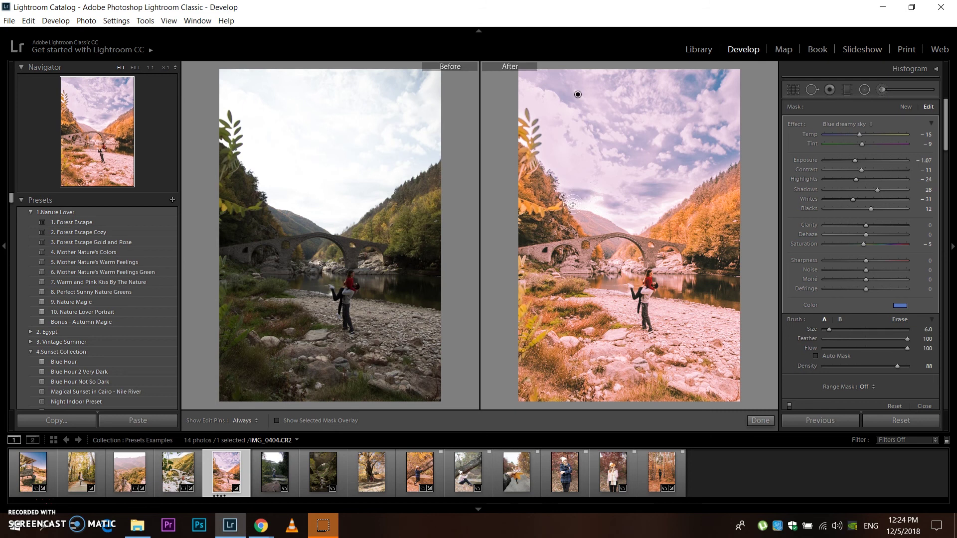
key("h")
mouse_move(620, 224)
left_mouse_down()
mouse_move(681, 199)
mouse_move(648, 210)
mouse_move(598, 201)
left_mouse_up()
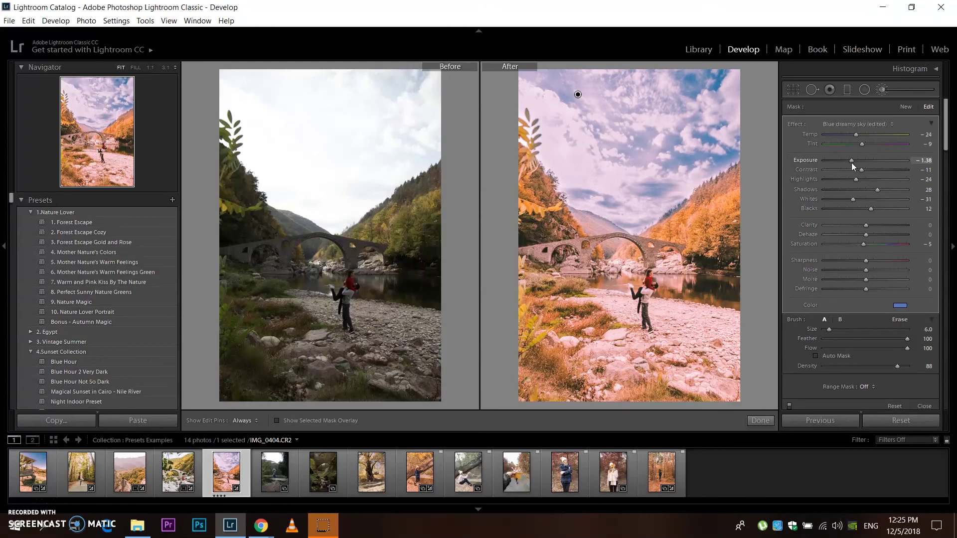
Set the sky brush to Temp -24, Exposure -1.38, Contrast -15, Highlights -35, Shadows 56, Whites -49, Blacks 37 and colour hue 210, saturation 55.
left_click_drag(856, 175, 880, 211)
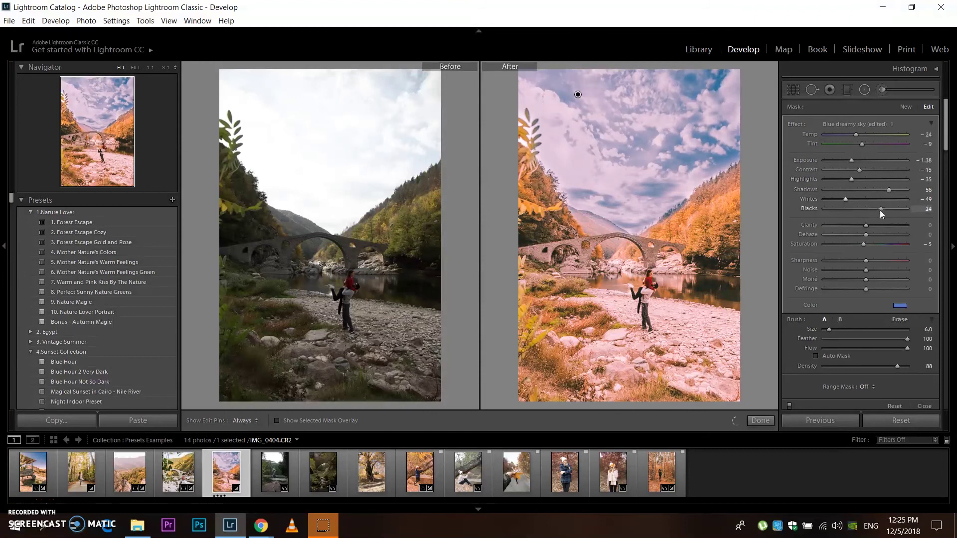
left_click(900, 305)
left_click_drag(806, 322, 800, 324)
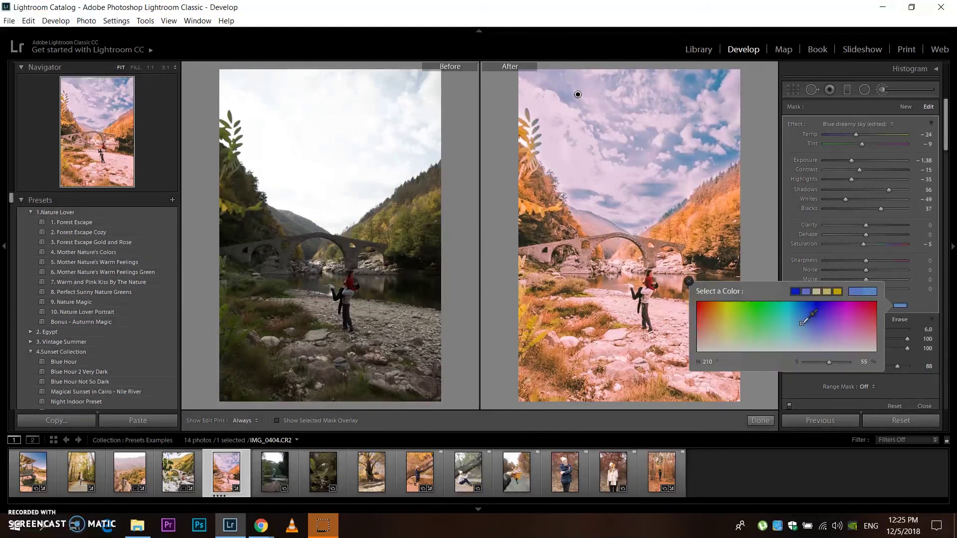
left_click(791, 219)
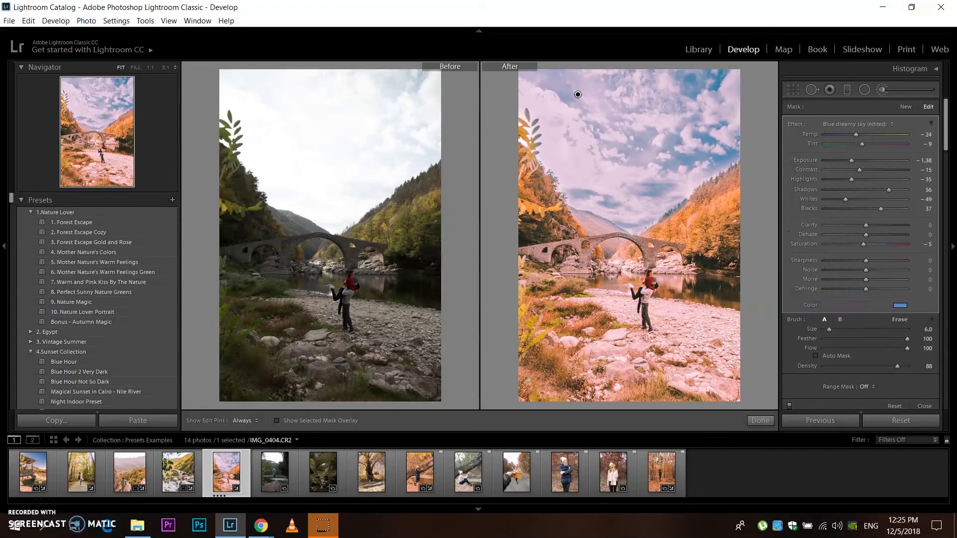
left_click(762, 421)
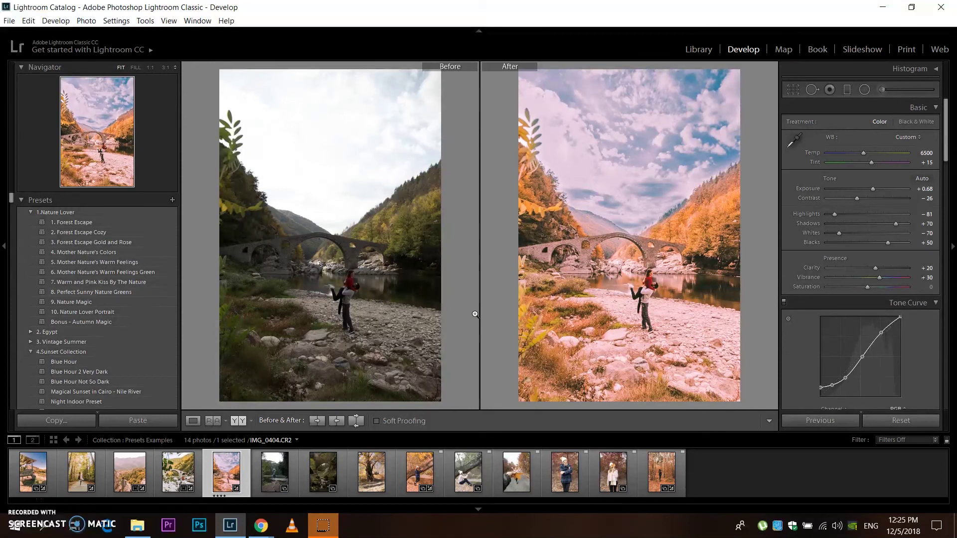
Apply the 8. Perfect Sunny Nature Greens preset to the forest lake photo IMG_0555.CR2 and set Exposure to +0.80.
left_click(268, 473)
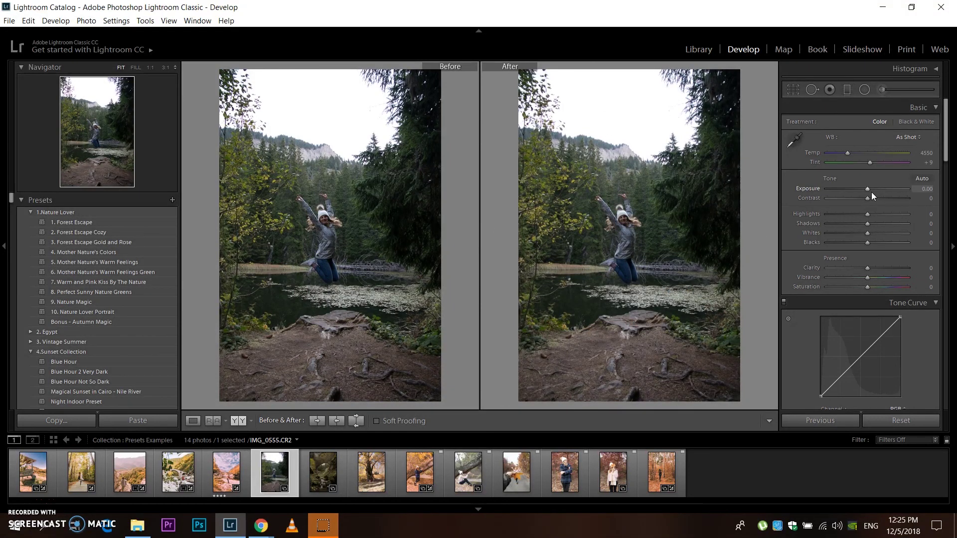
left_click_drag(867, 189, 872, 191)
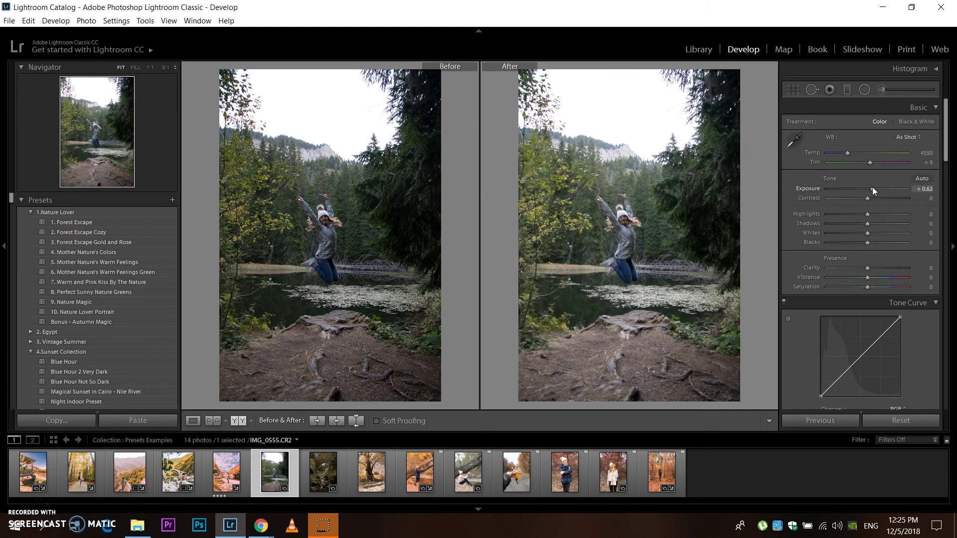
left_click_drag(873, 193, 872, 193)
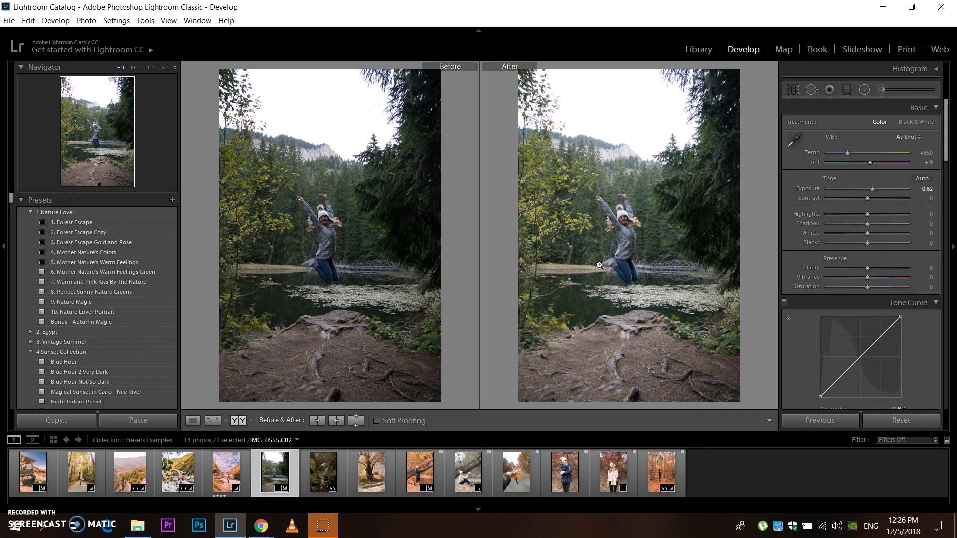
left_click(130, 292)
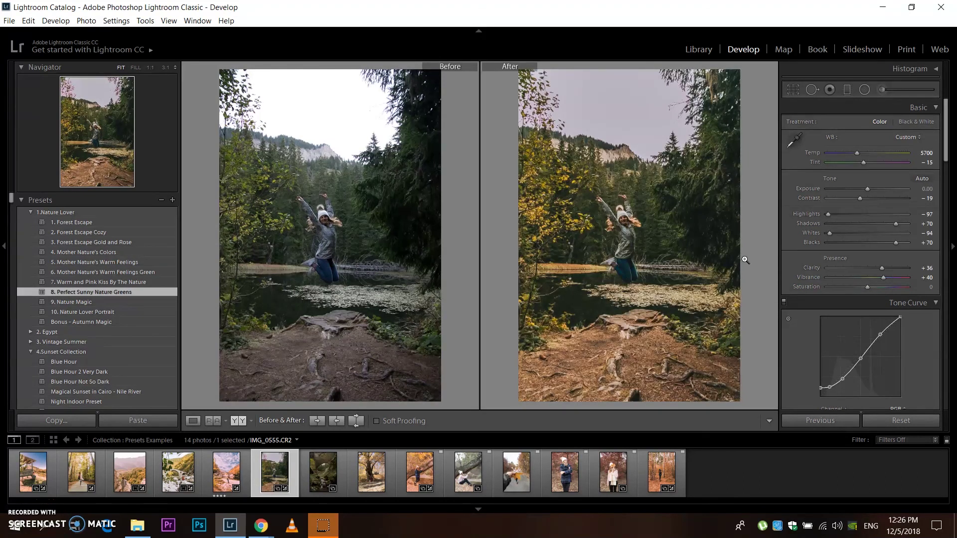
left_click_drag(868, 194, 876, 192)
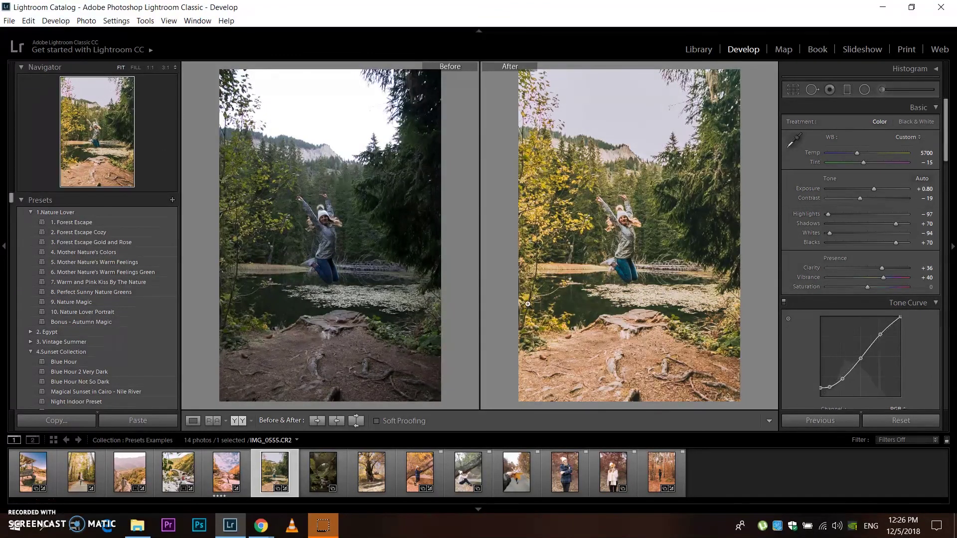
Apply the 8. Perfect Sunny Nature Greens preset to the rock arch stream photo IMG_0683.CR2 and set Exposure to +0.99.
left_click(324, 472)
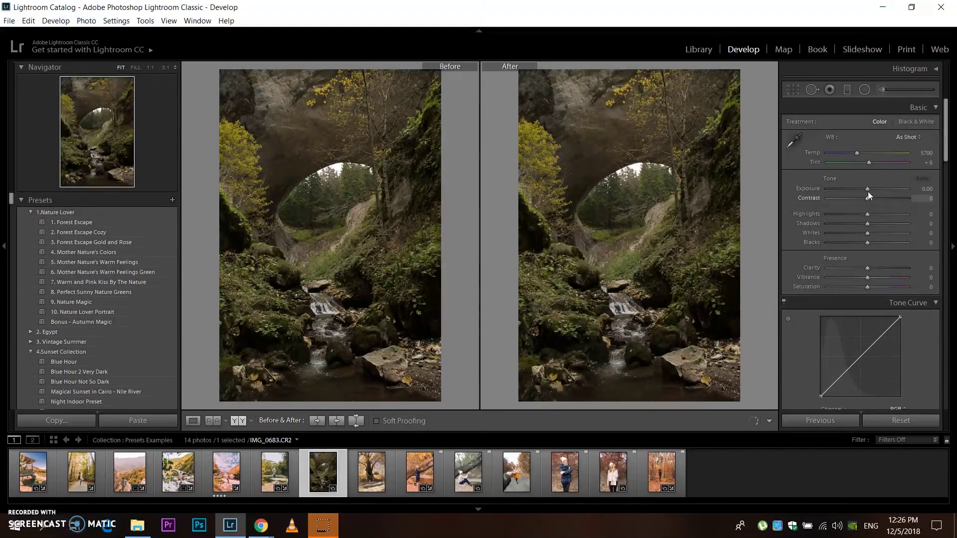
left_click_drag(867, 189, 873, 193)
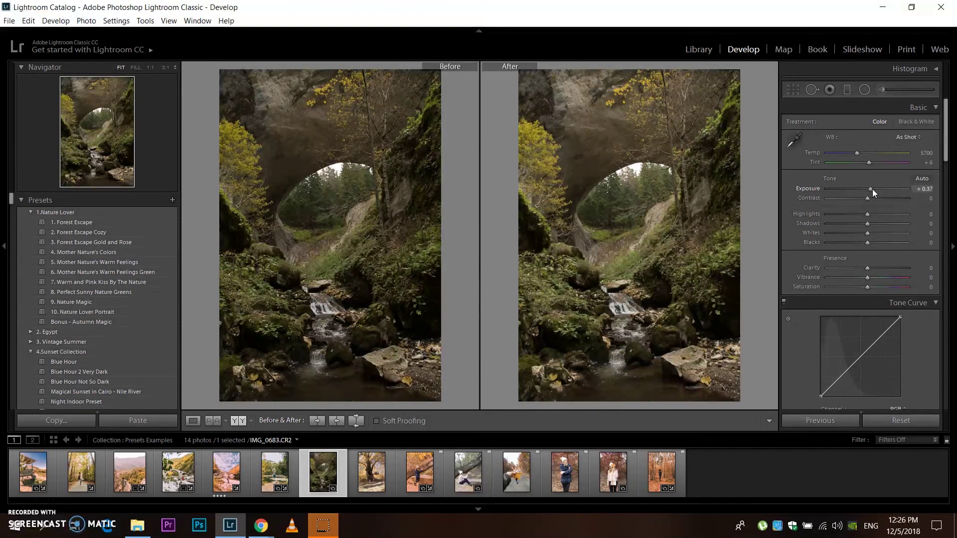
left_click(80, 293)
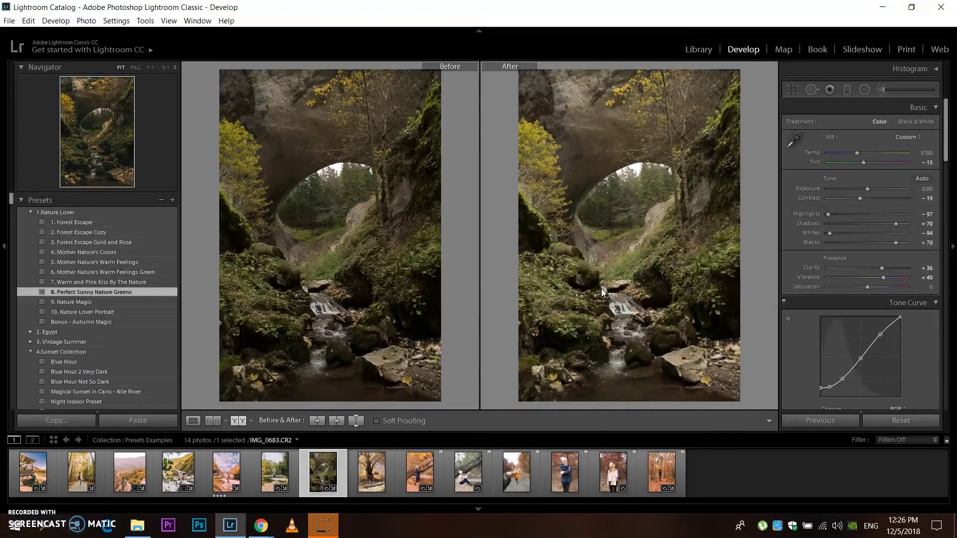
left_click_drag(868, 192, 874, 192)
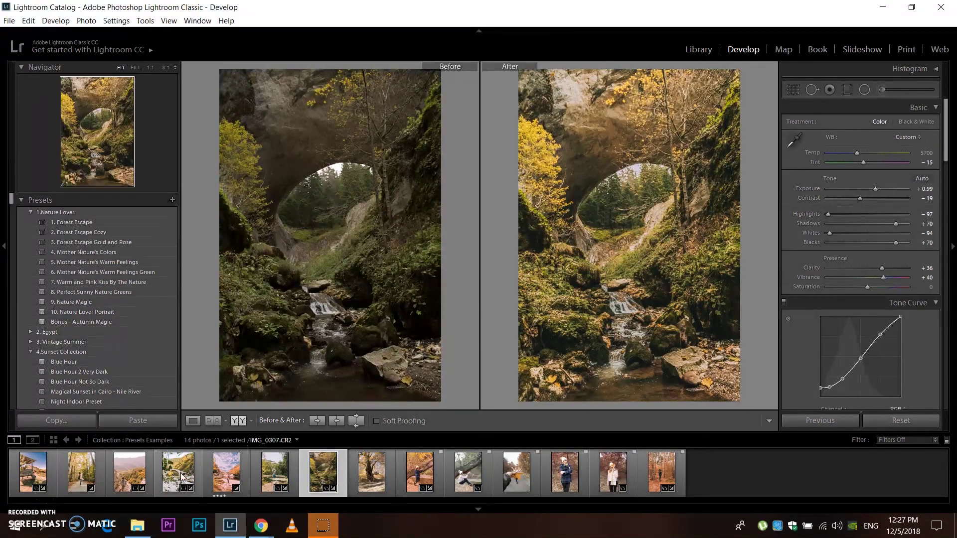
Reset the mountain view photo IMG_0221.CR2 and apply the 8. Perfect Sunny Nature Greens preset to it.
left_click(133, 478)
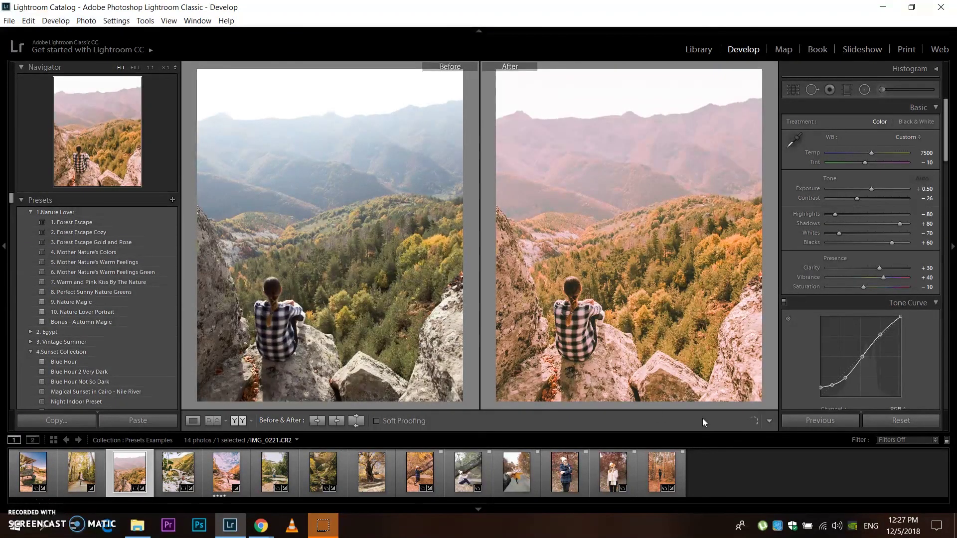
left_click(887, 421)
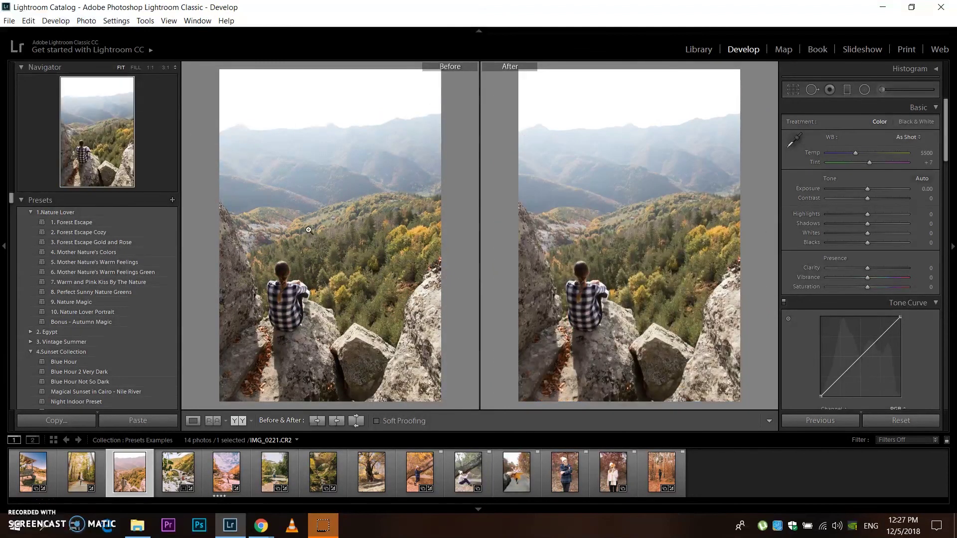
left_click(105, 294)
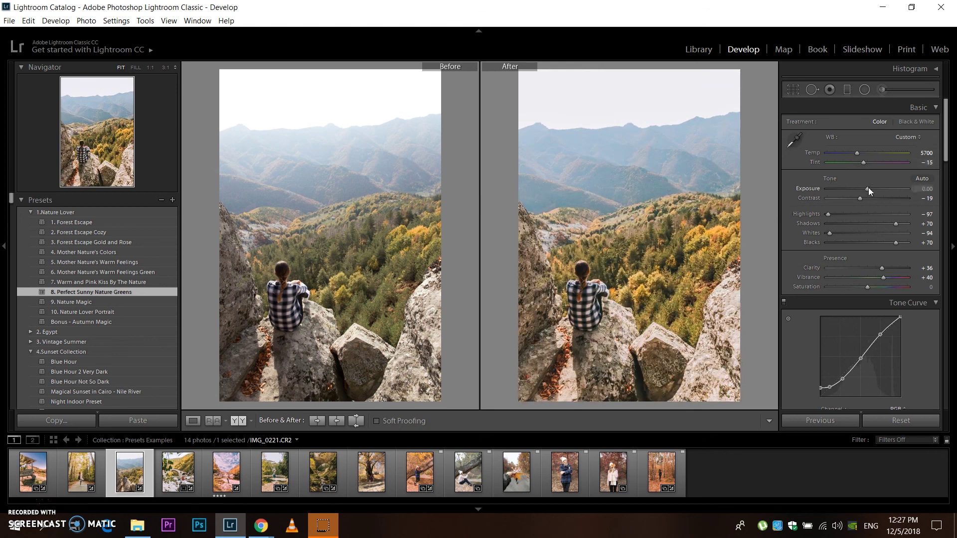
Raise the mountain view photo's Exposure to +0.19 and check the trees beside the woman up close.
left_click_drag(869, 190, 871, 190)
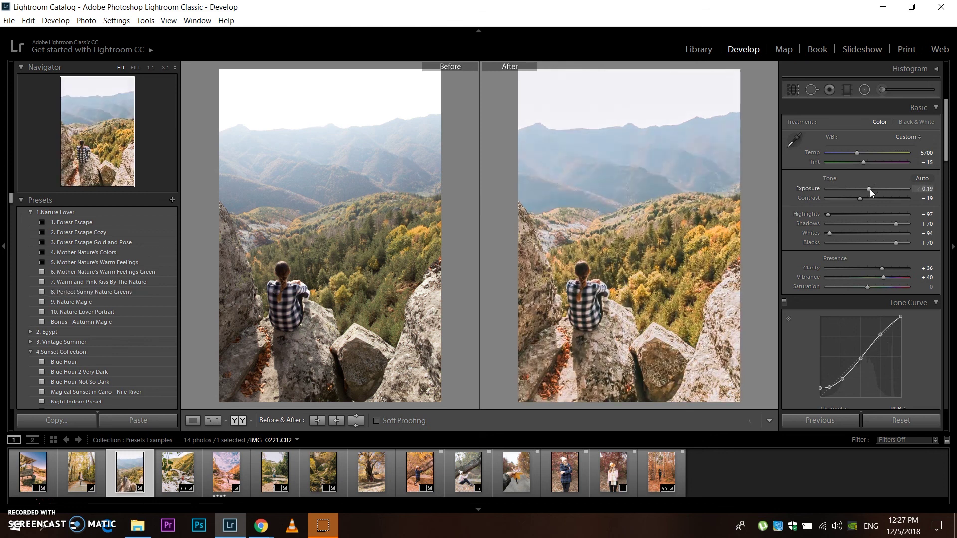
left_click(617, 282)
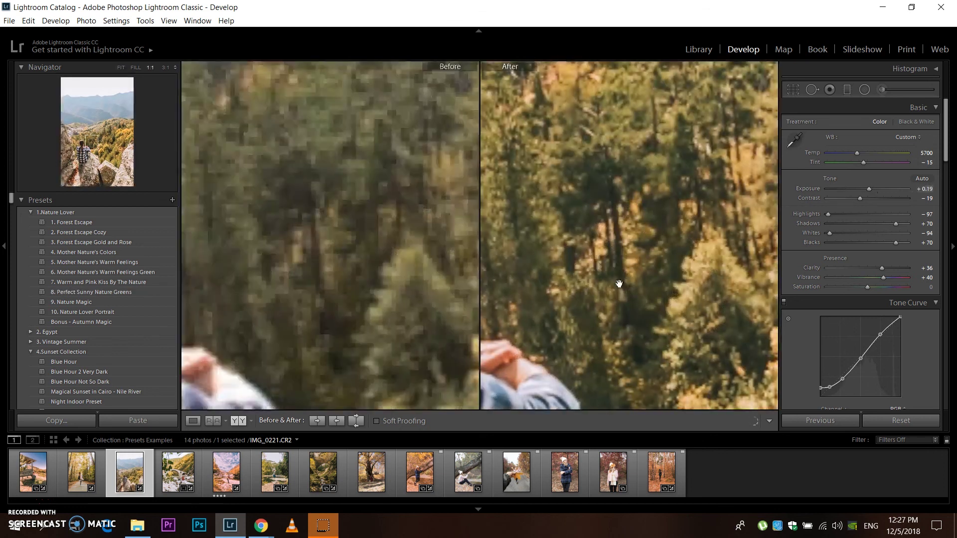
left_click(619, 283)
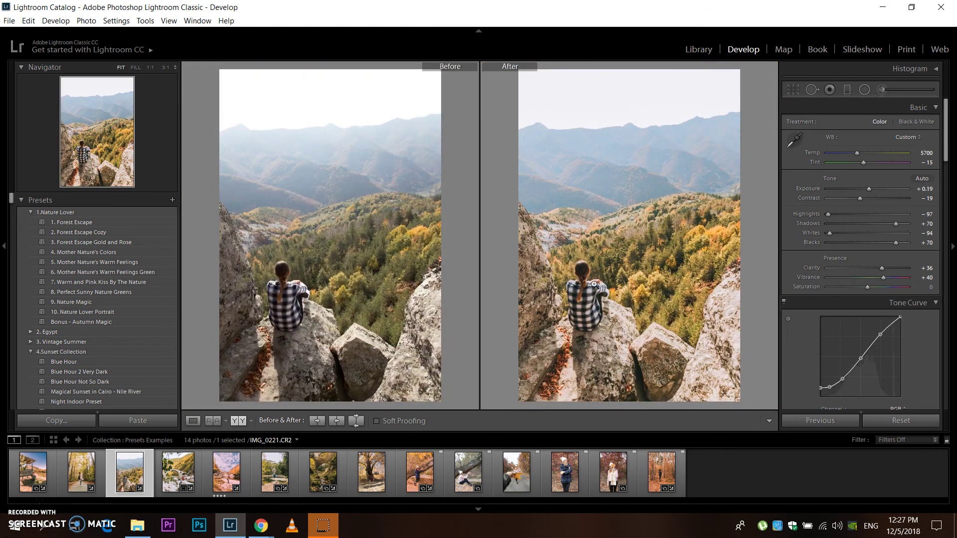
Apply the 9. Nature Magic preset to the big autumn tree photo IMG_0750.CR2 and set Exposure to +0.25.
left_click(594, 284)
left_click(598, 257)
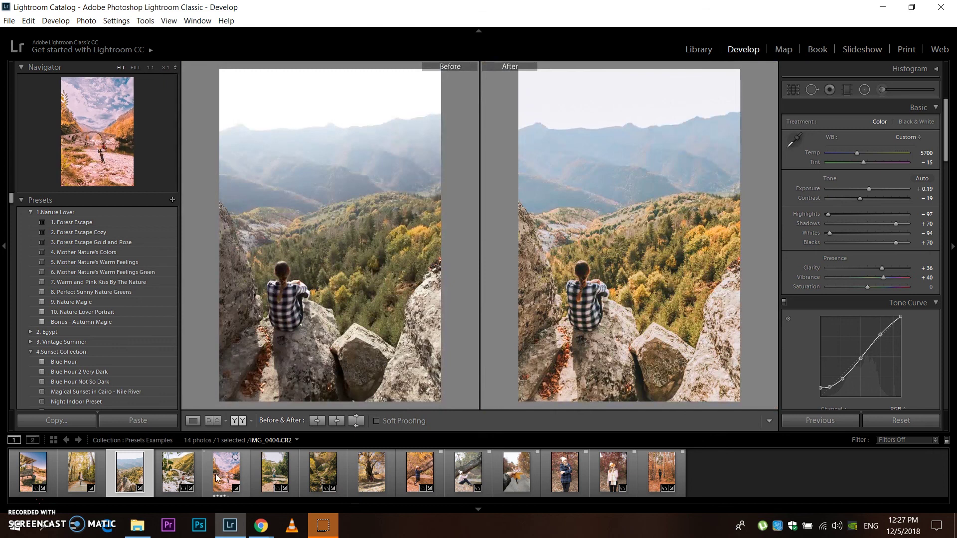
left_click(372, 475)
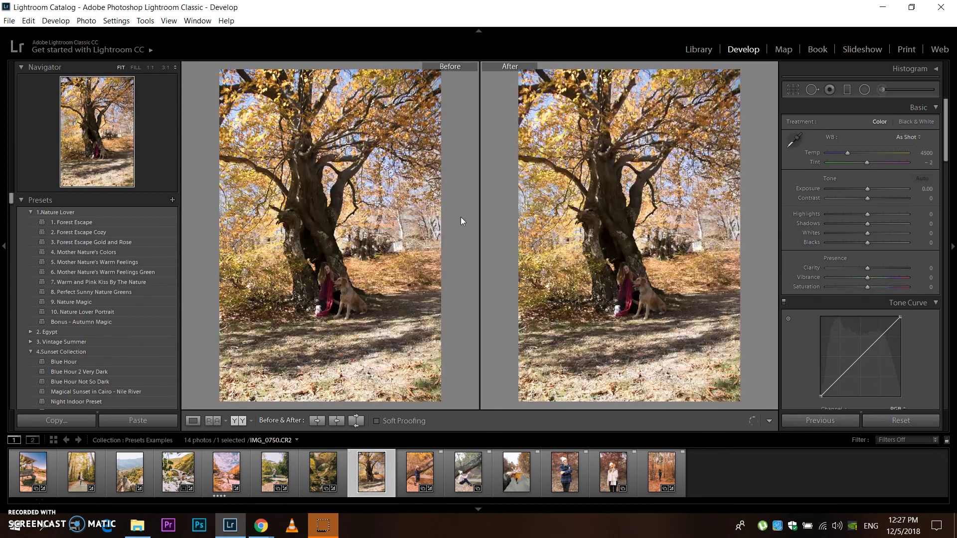
left_click(114, 299)
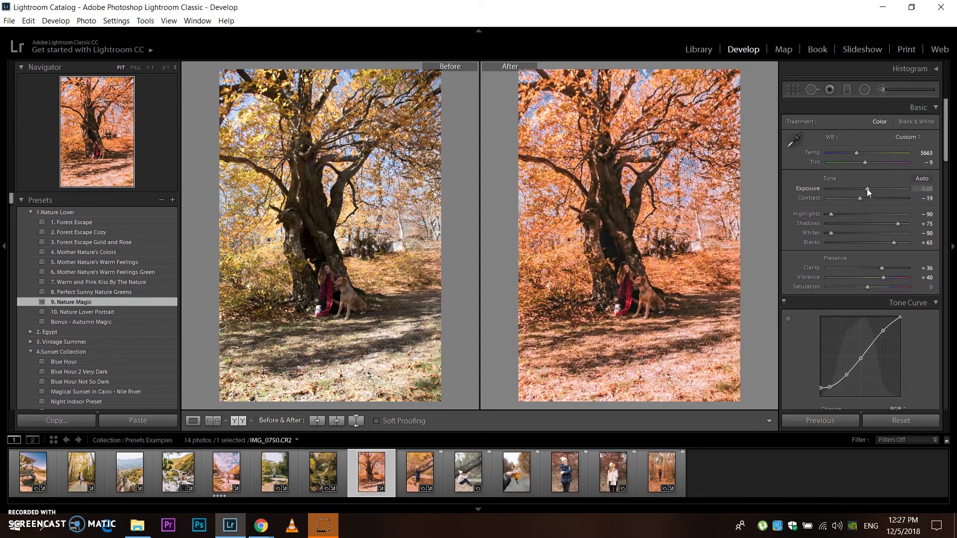
left_click_drag(867, 189, 869, 192)
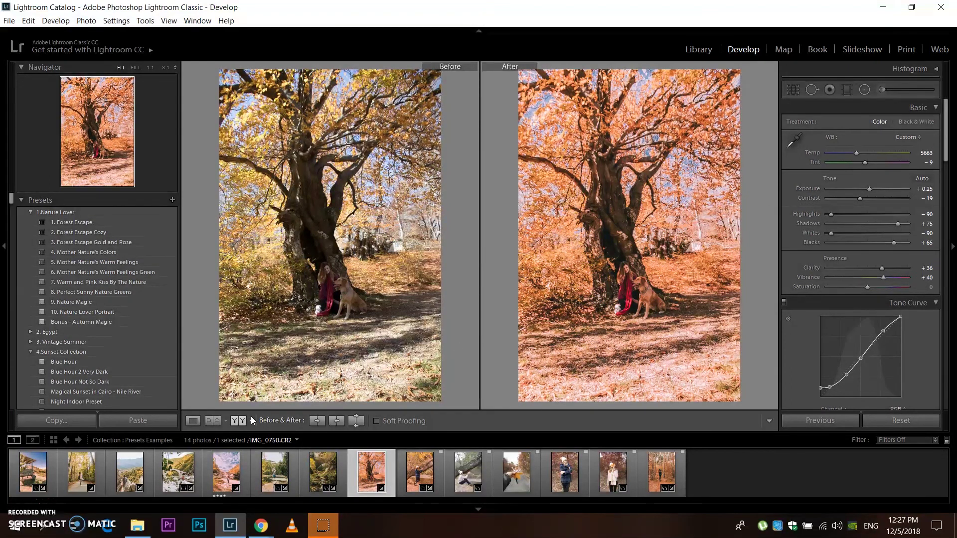
Crop the tree photo to 4 x 5 / 8 x 10 from its upper edge at an angle of 0.42, and check the woman and dog up close.
left_click(796, 87)
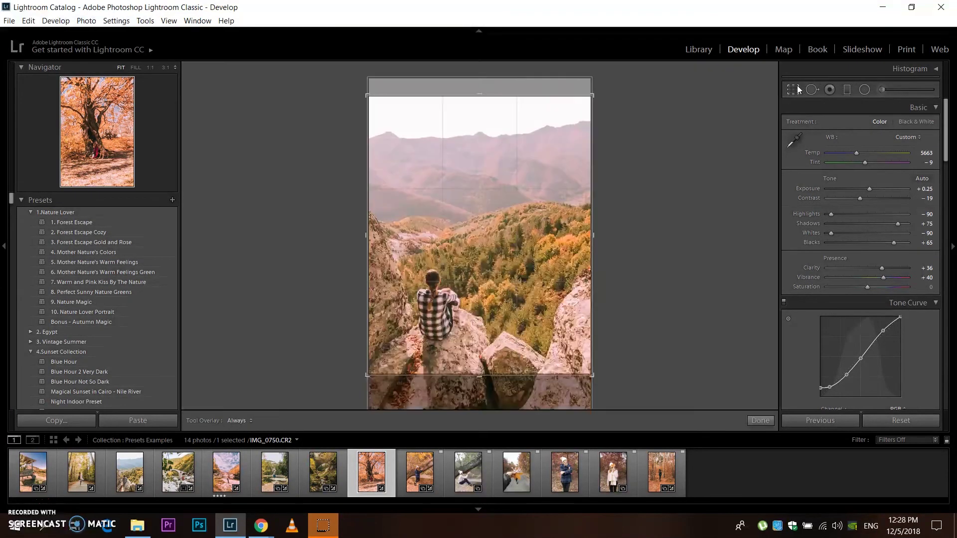
left_click(906, 125)
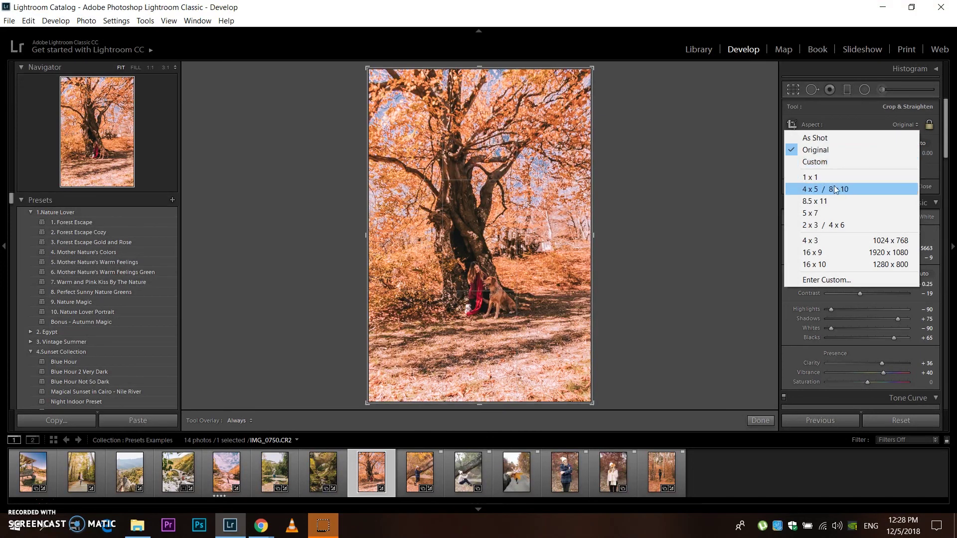
left_click(849, 188)
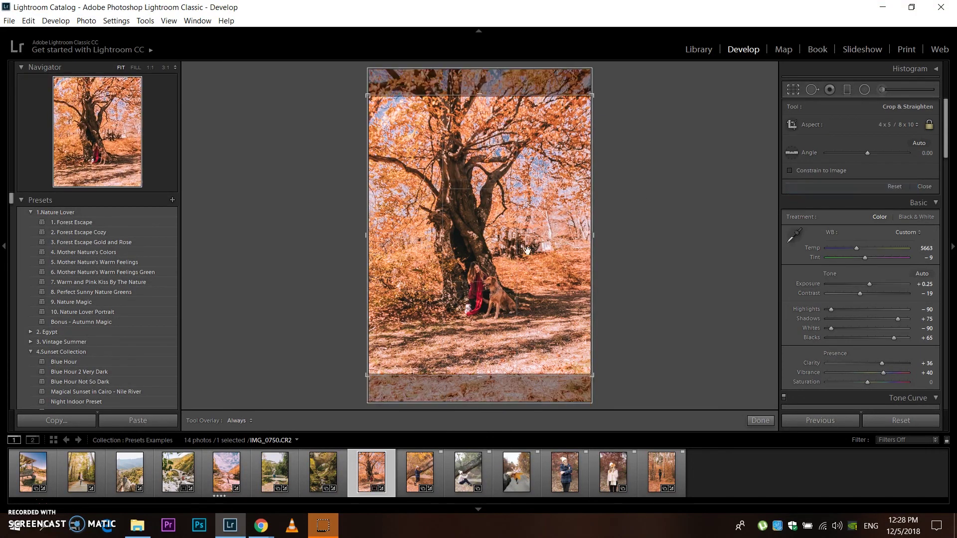
left_click_drag(507, 254, 509, 279)
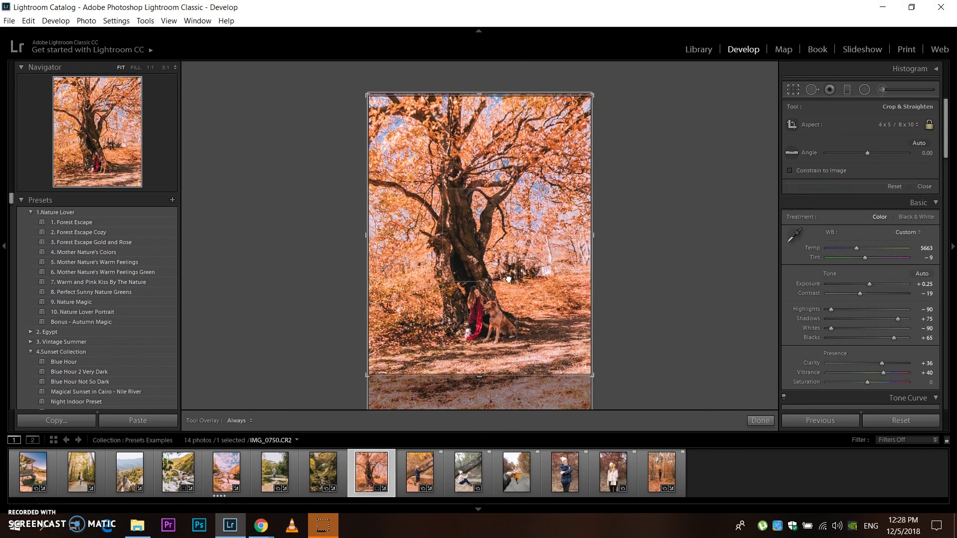
left_click_drag(624, 308, 624, 309)
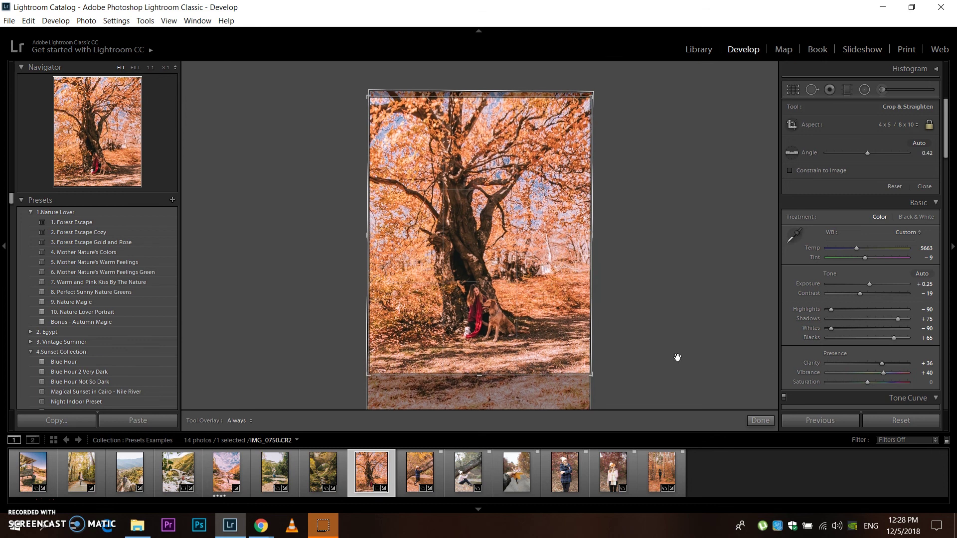
left_click(759, 420)
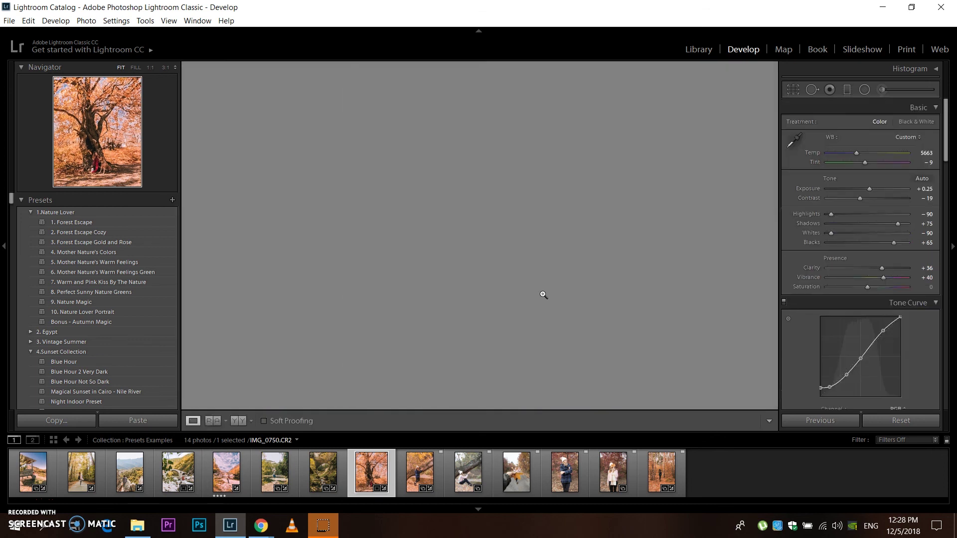
left_click_drag(479, 287, 489, 218)
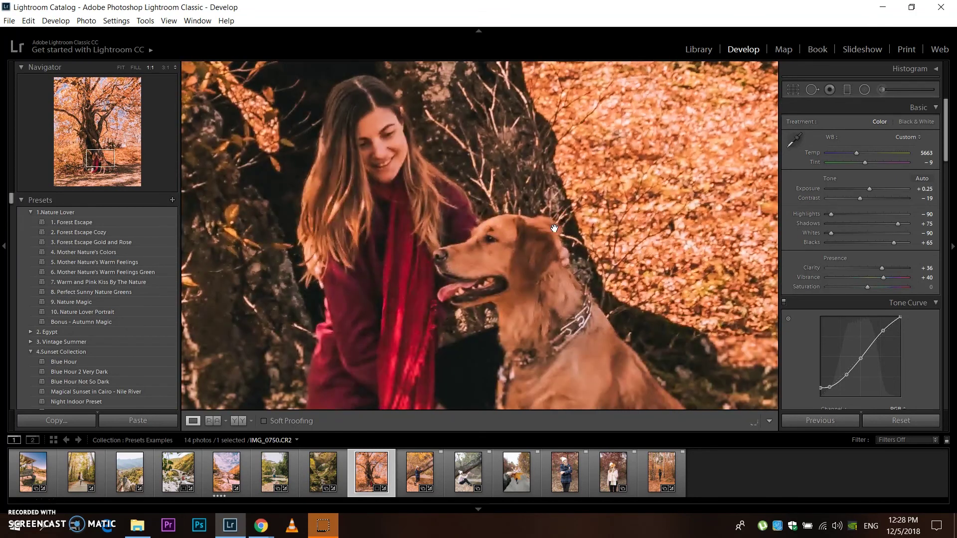
left_click(554, 228)
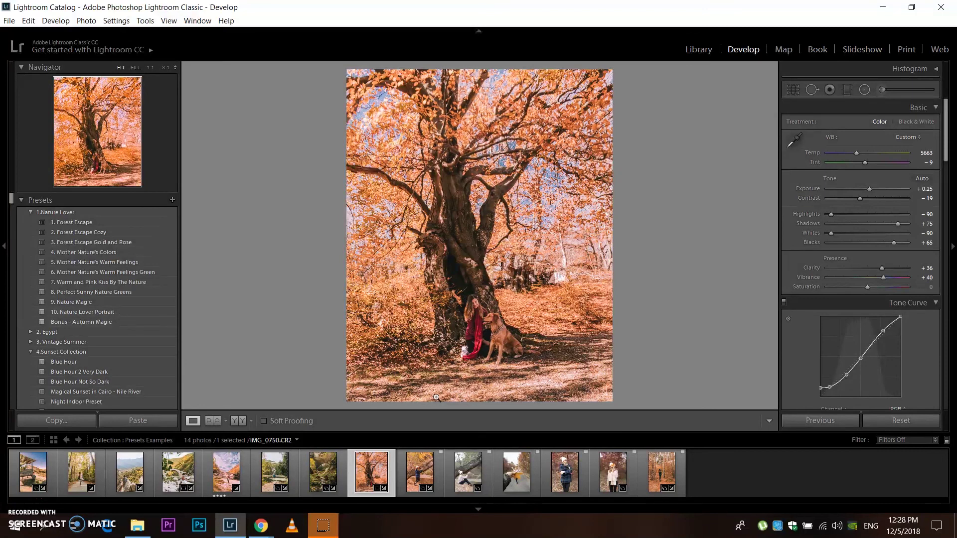
Apply the 10. Nature Lover Portrait preset to IMG_1704.CR2 in the before/after comparison and inspect the woman's face up close.
left_click(577, 476)
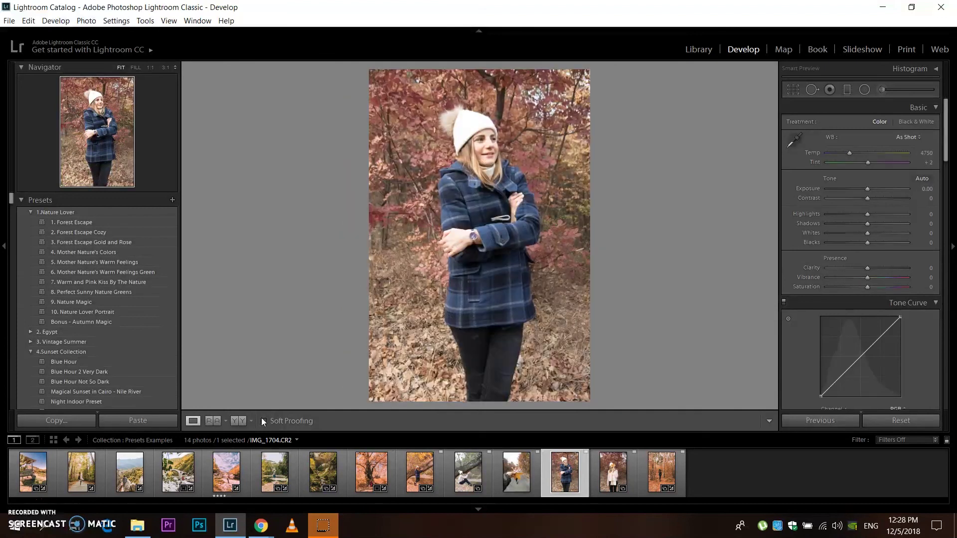
left_click(240, 422)
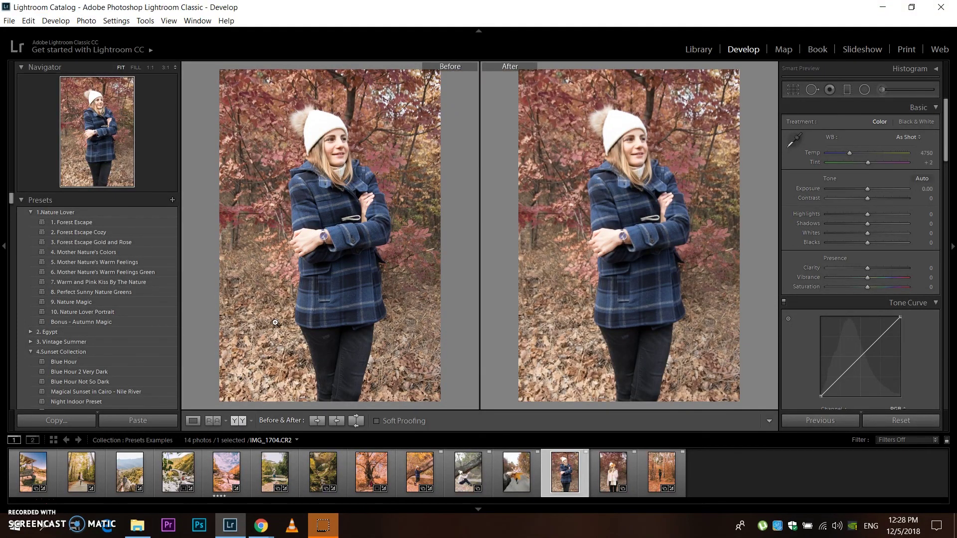
left_click(92, 313)
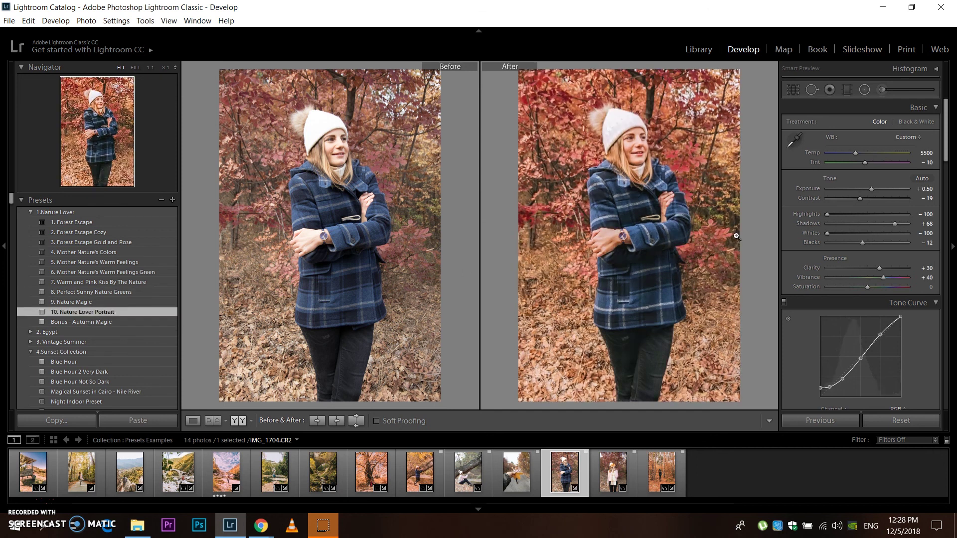
left_click(635, 148)
left_click_drag(668, 156, 664, 213)
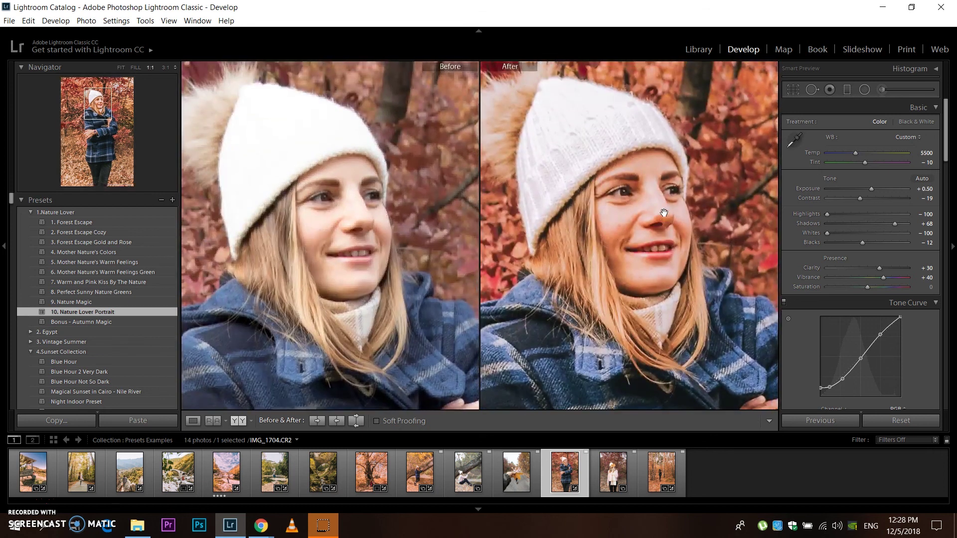
left_click(663, 214)
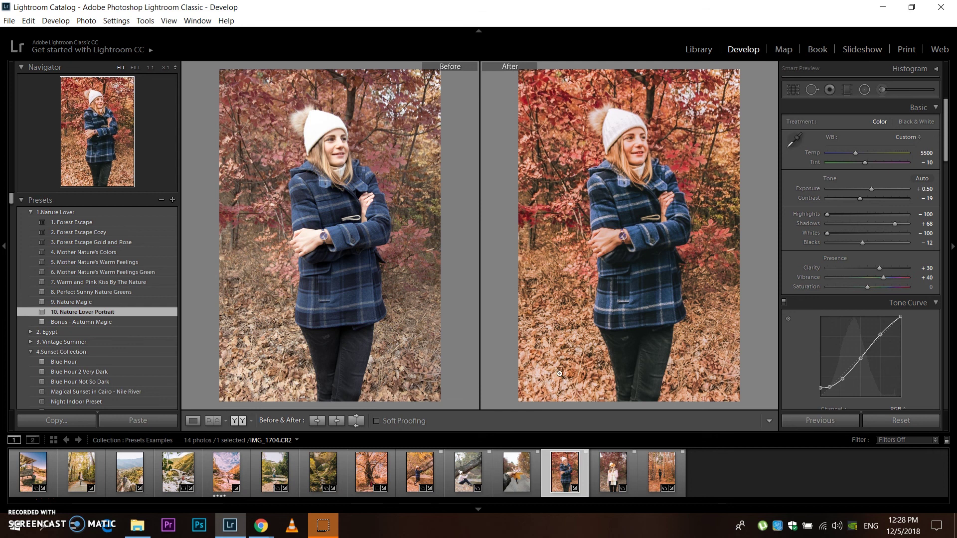
Apply the 10. Nature Lover Portrait preset to IMG_1716.CR2, the photo of the woman holding a leaf over her face.
left_click(612, 474)
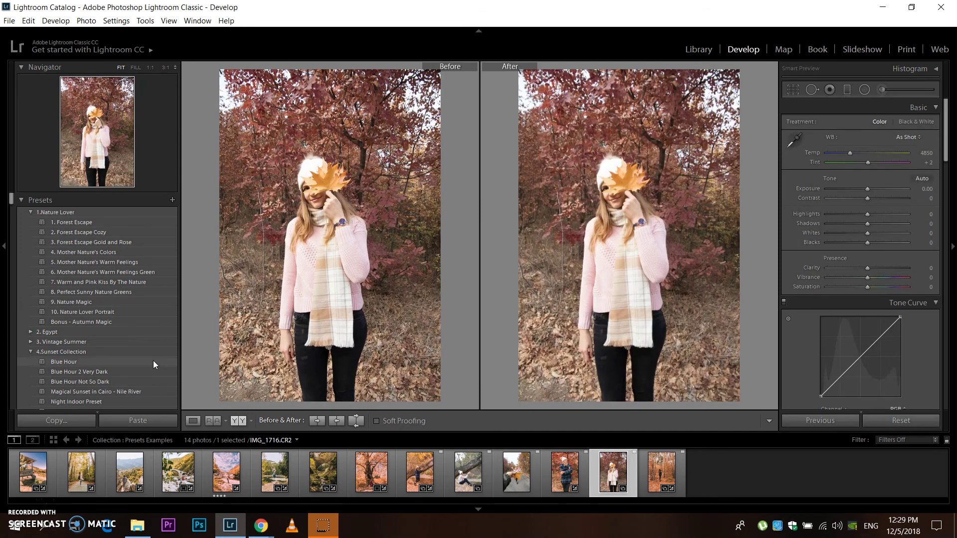
left_click(73, 311)
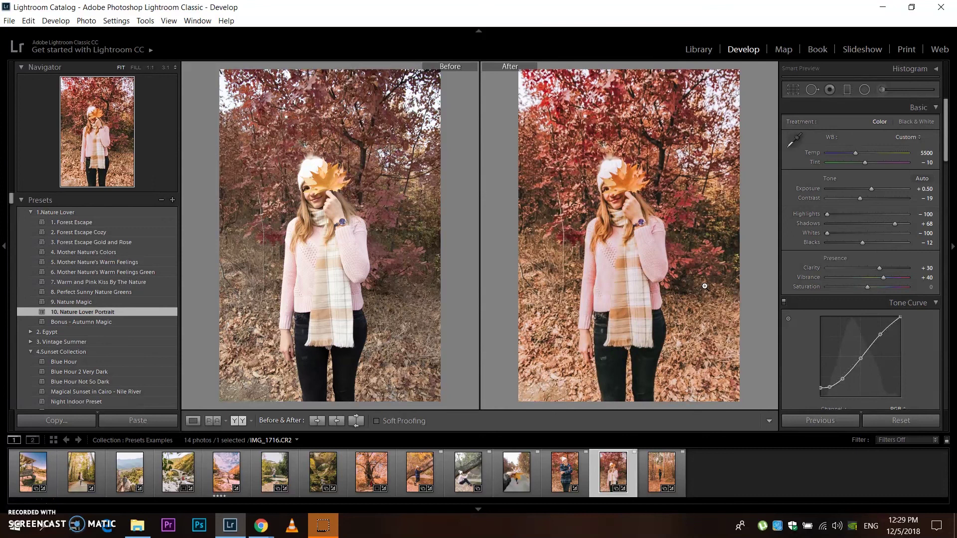
left_click(645, 215)
Apply the Bonus - Autumn Magic preset to the leaning trunk photo IMG_1613.CR2 and the leaf-in-hand road photo IMG_1702.CR2.
left_click(461, 476)
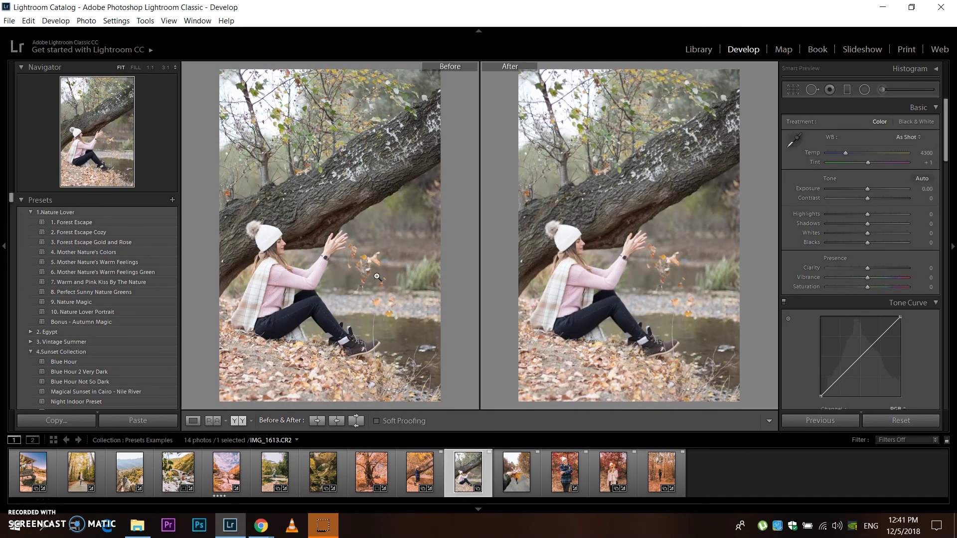
left_click(139, 322)
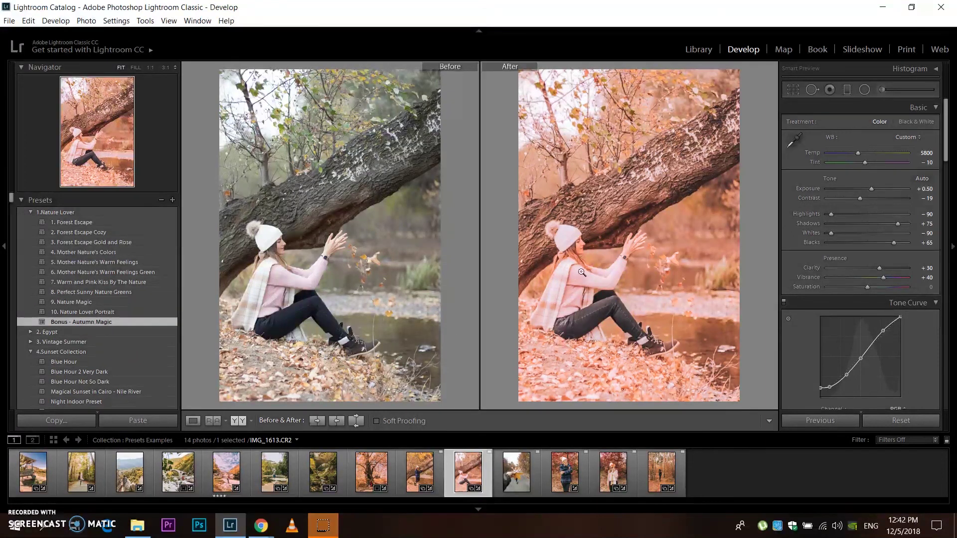
left_click(520, 468)
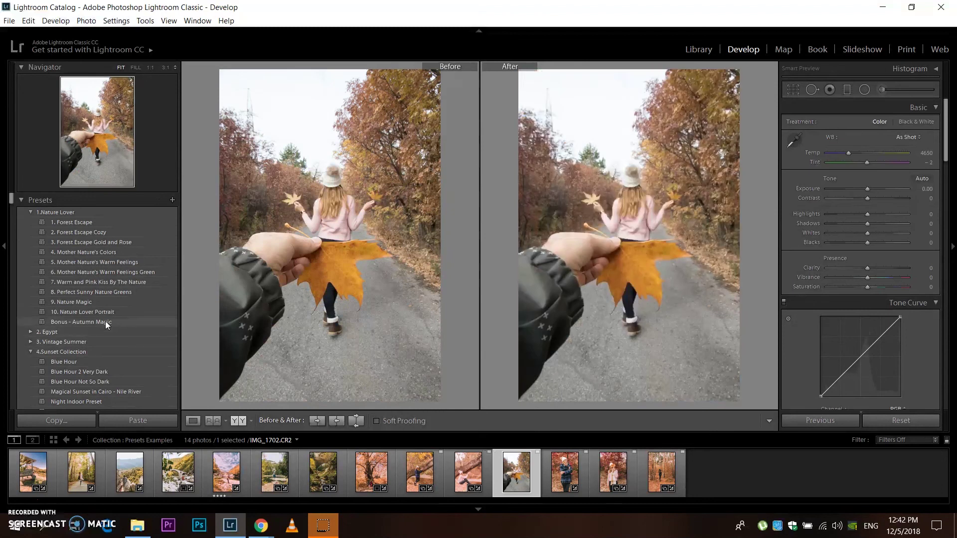
left_click(106, 321)
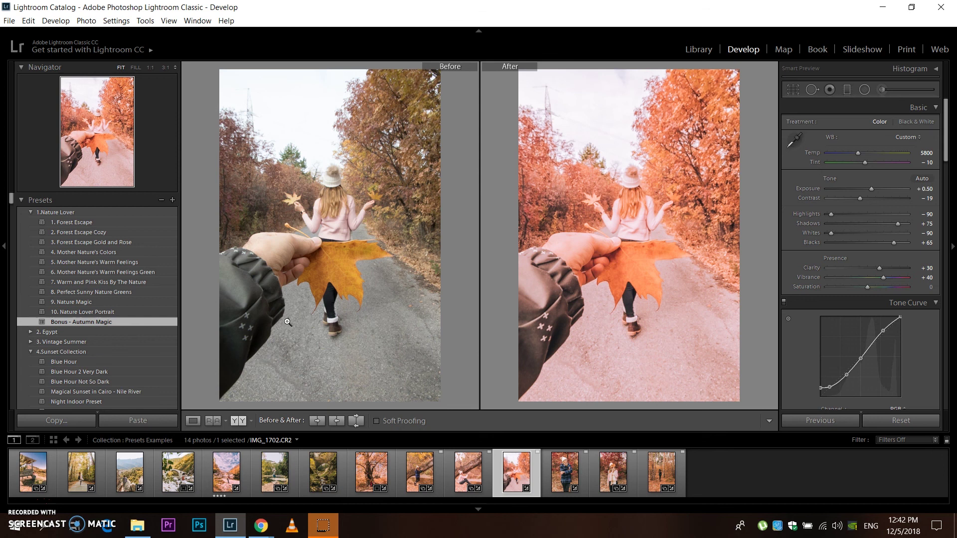
Reset the stone bridge photo IMG_0307.CR2 and apply the Bonus - Autumn Magic preset to it.
left_click(175, 469)
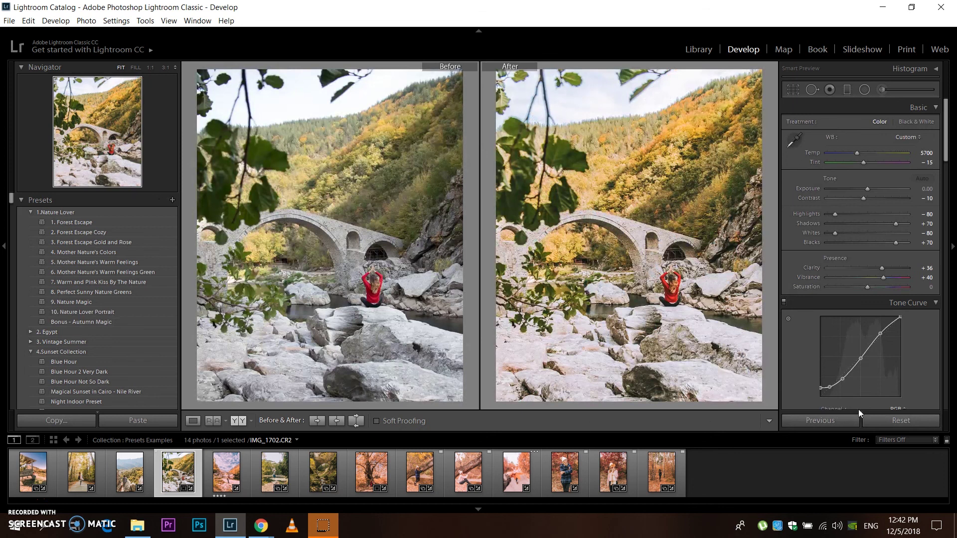
left_click(884, 421)
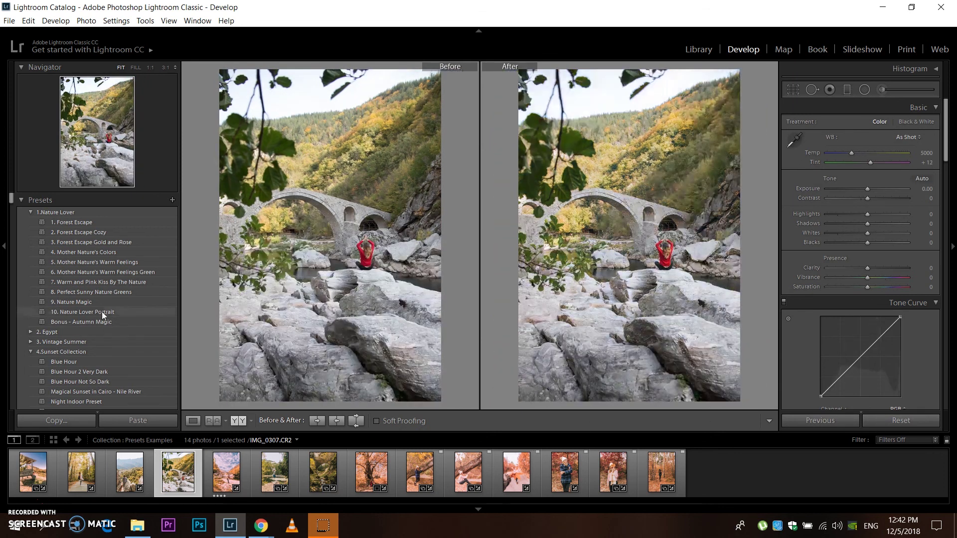
left_click(95, 322)
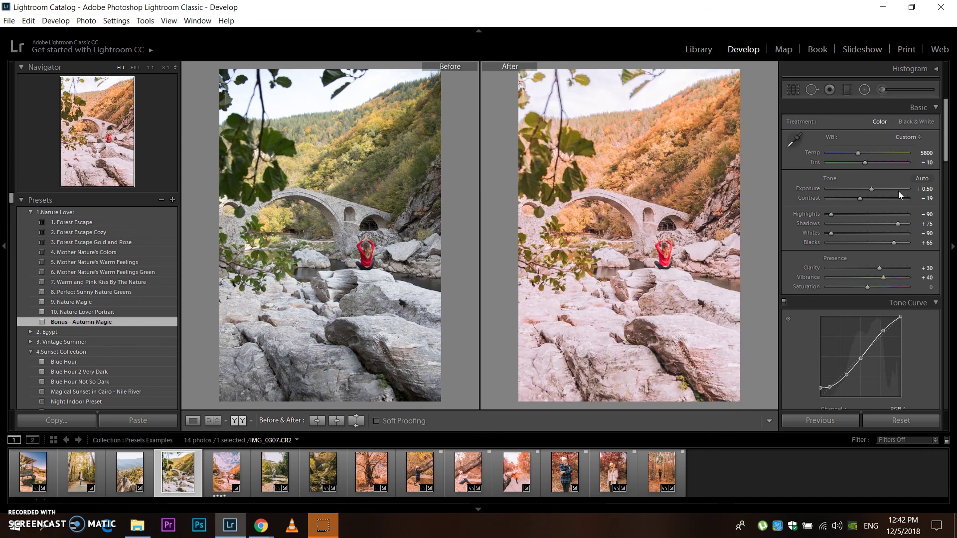
Set the stone bridge photo's Exposure to 0.
left_click(925, 189)
type("0")
key("Return")
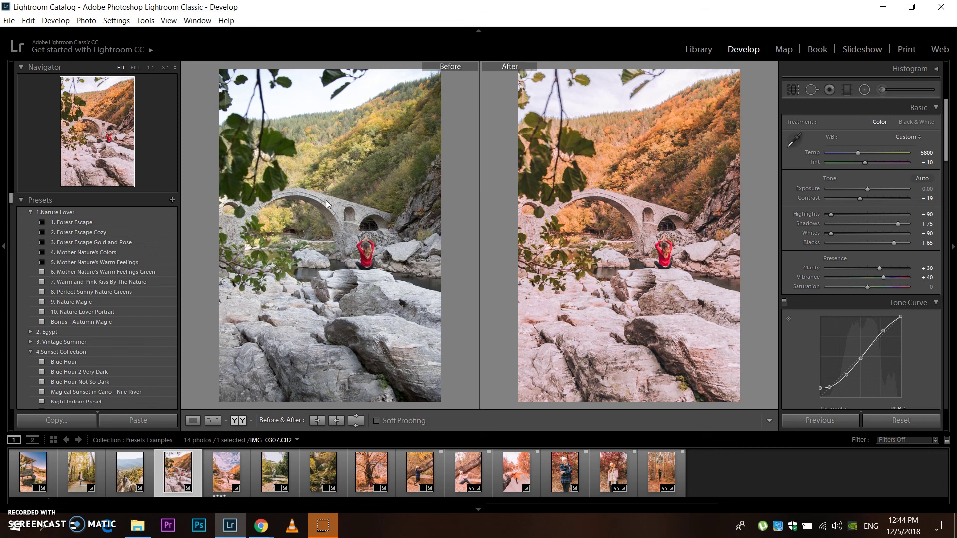
Open the Followers Photos folder from the photo library and bring its first photo, the seaside portrait, into Develop.
left_click(698, 52)
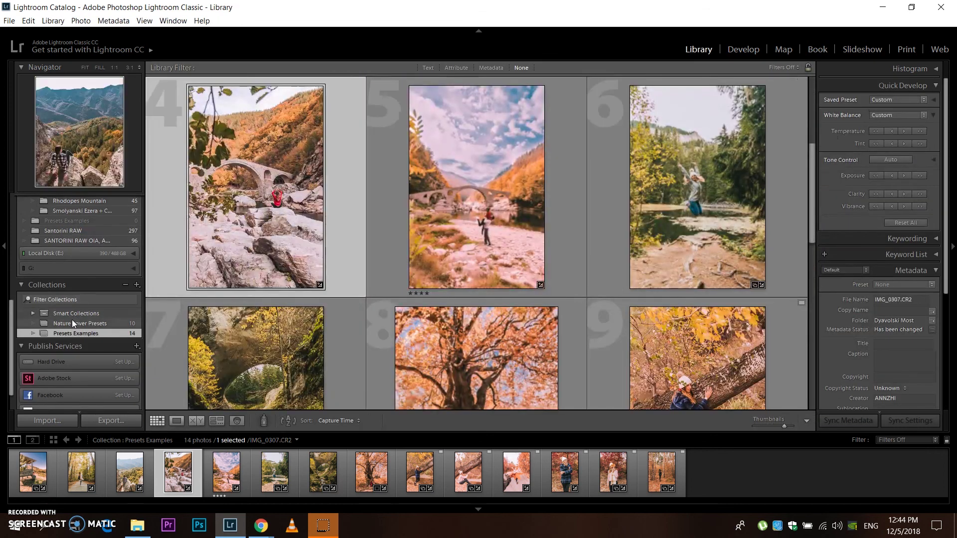
scroll(77, 316, "up", 10)
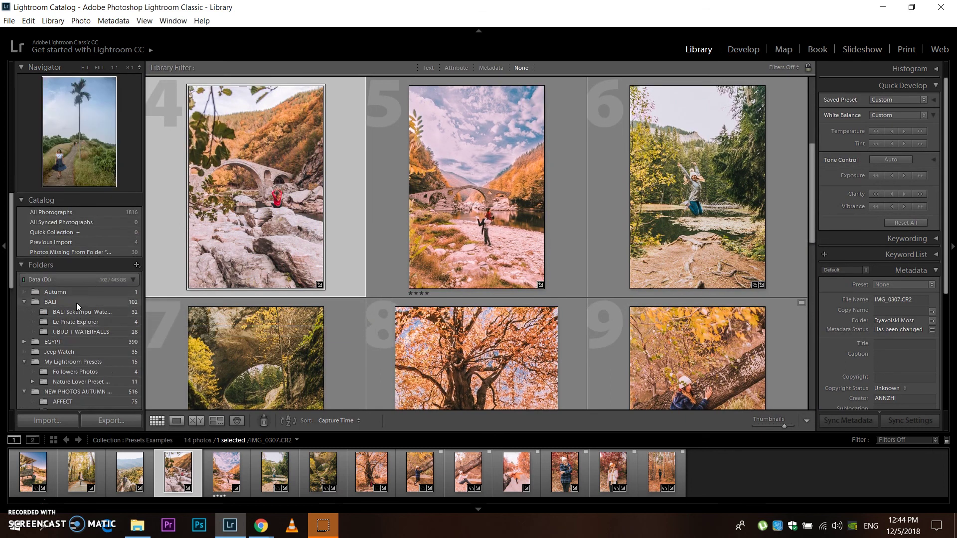
scroll(76, 303, "down", 4)
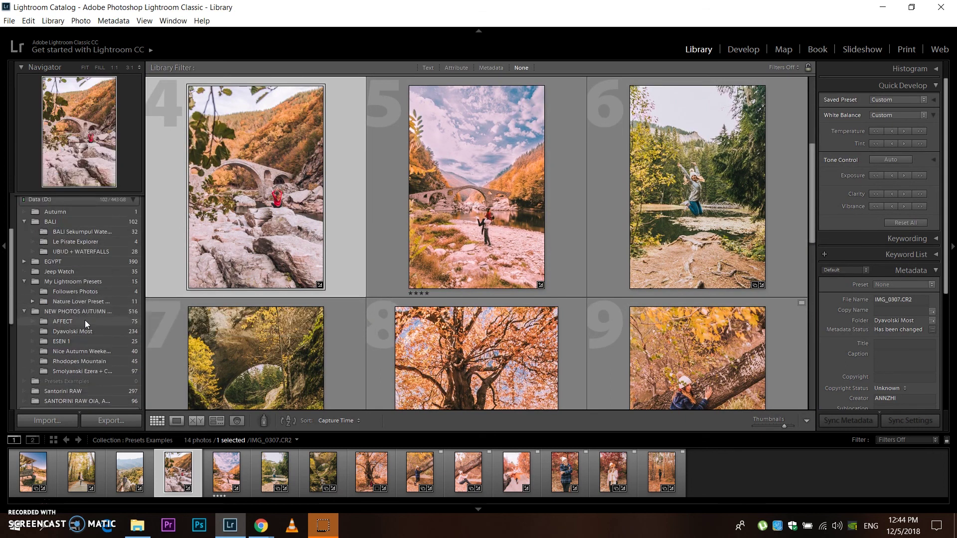
left_click(80, 292)
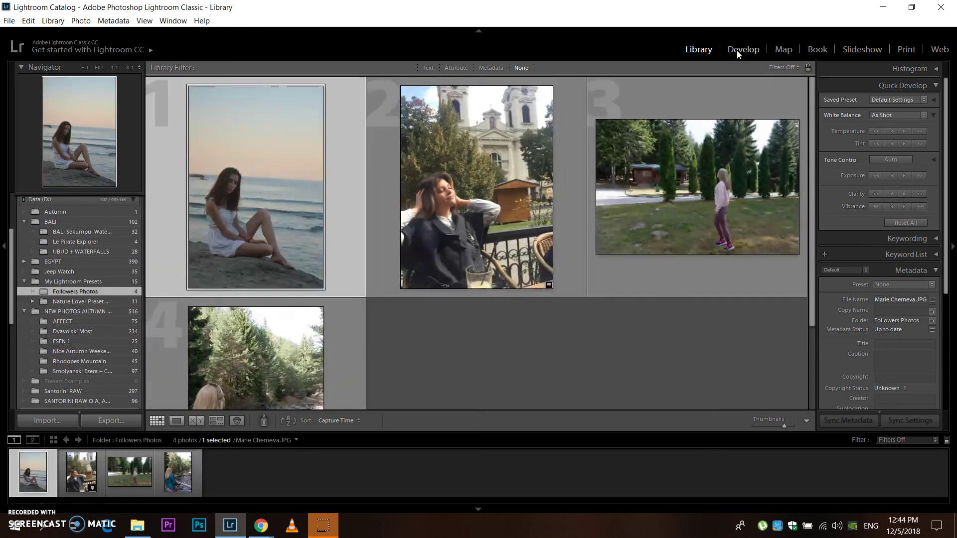
left_click(738, 51)
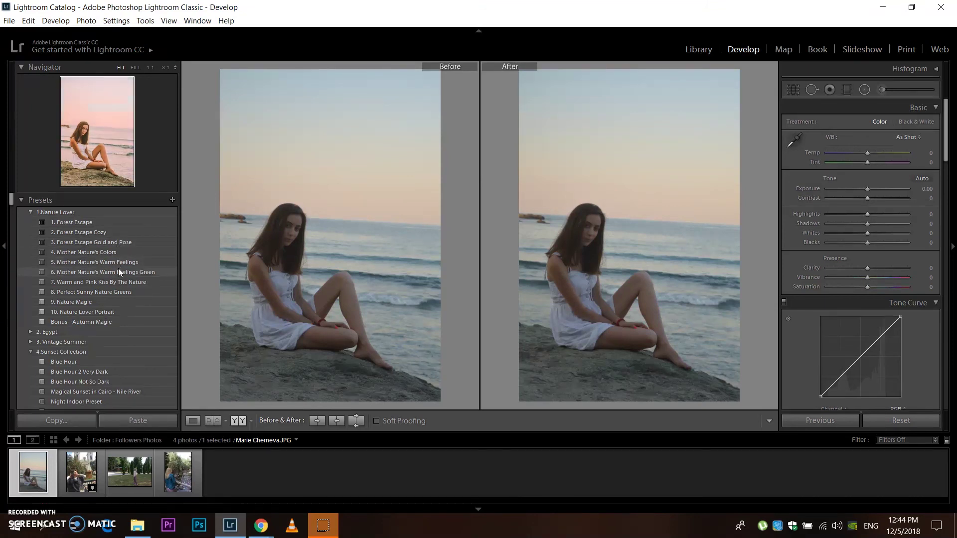
Apply the 9. Nature Magic preset to the seaside portrait, set Exposure to +0.06, and check the woman's face up close.
left_click(108, 301)
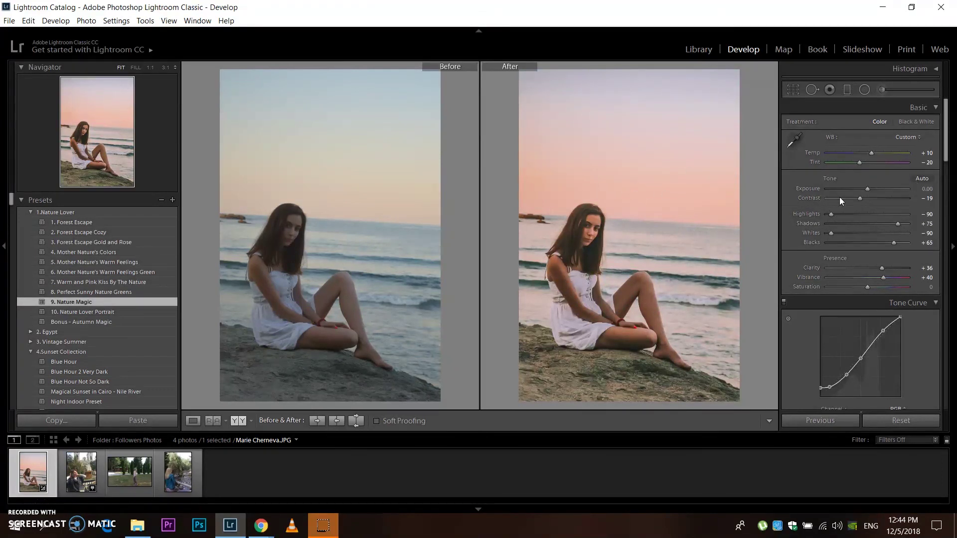
left_click_drag(868, 192, 867, 192)
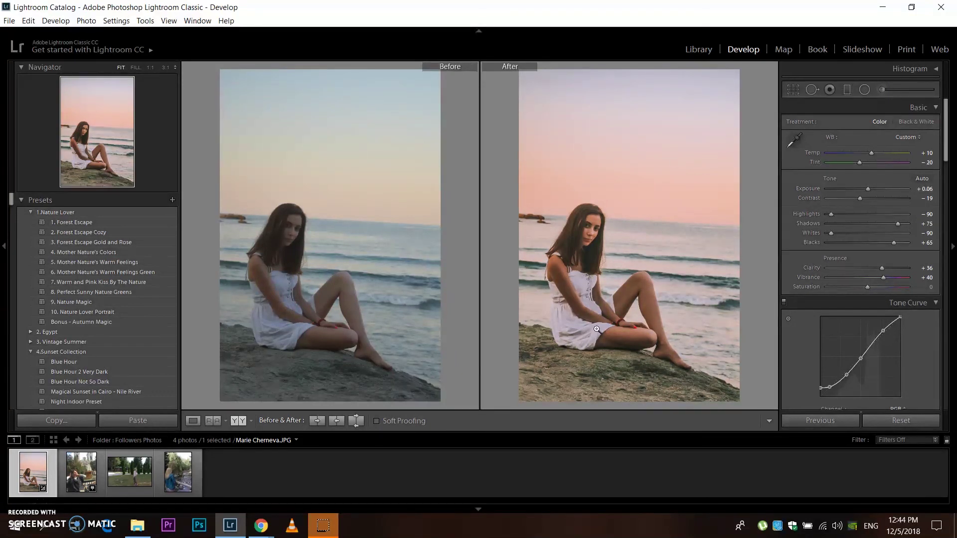
left_click(609, 302)
left_click_drag(587, 230, 704, 331)
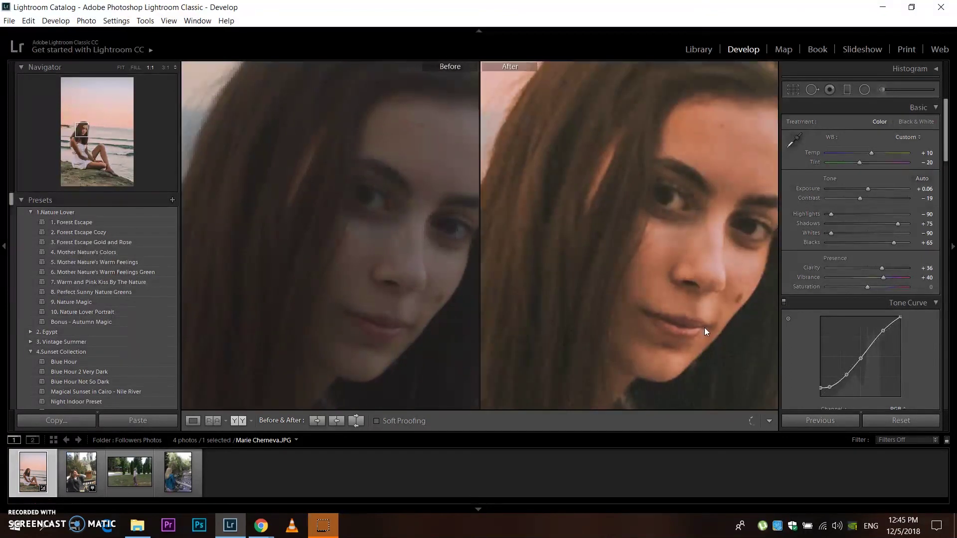
Try the 10. Nature Lover Portrait preset with Exposure +0.74 on the seaside portrait, and reapply the 9. Nature Magic preset.
left_click(704, 327)
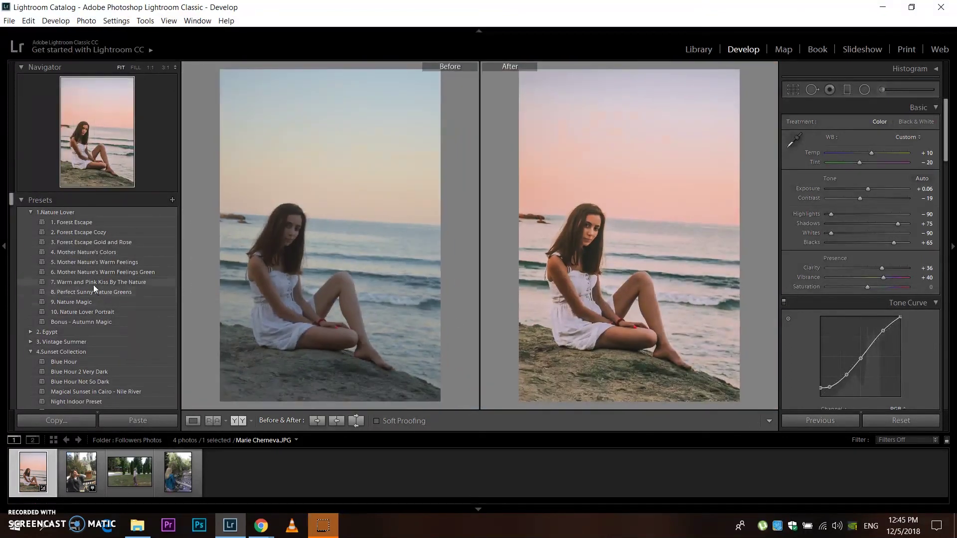
left_click(86, 312)
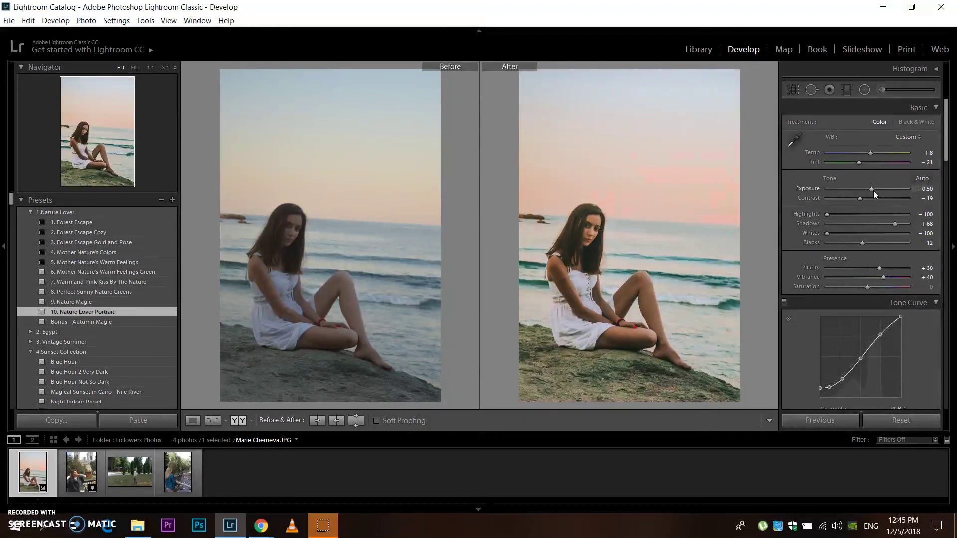
left_click_drag(873, 189, 873, 187)
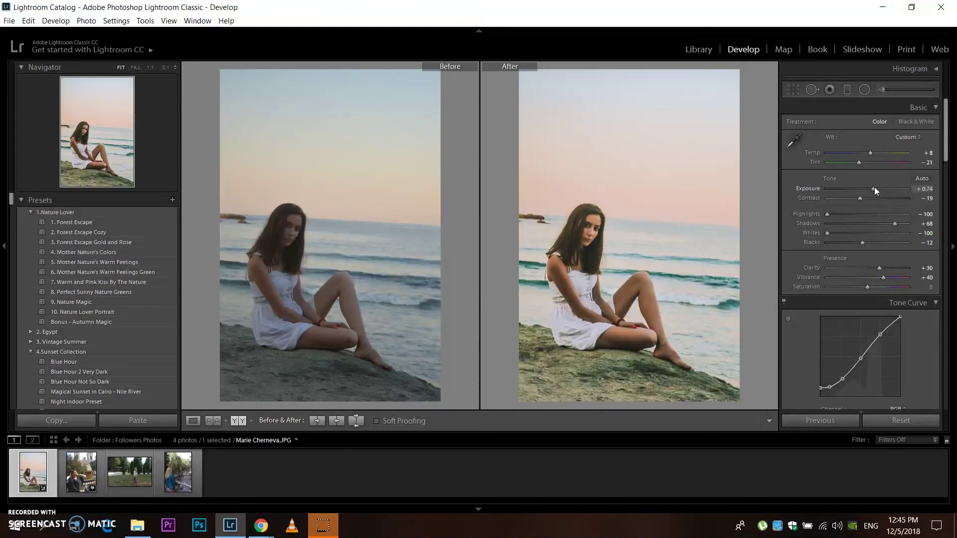
left_click(95, 302)
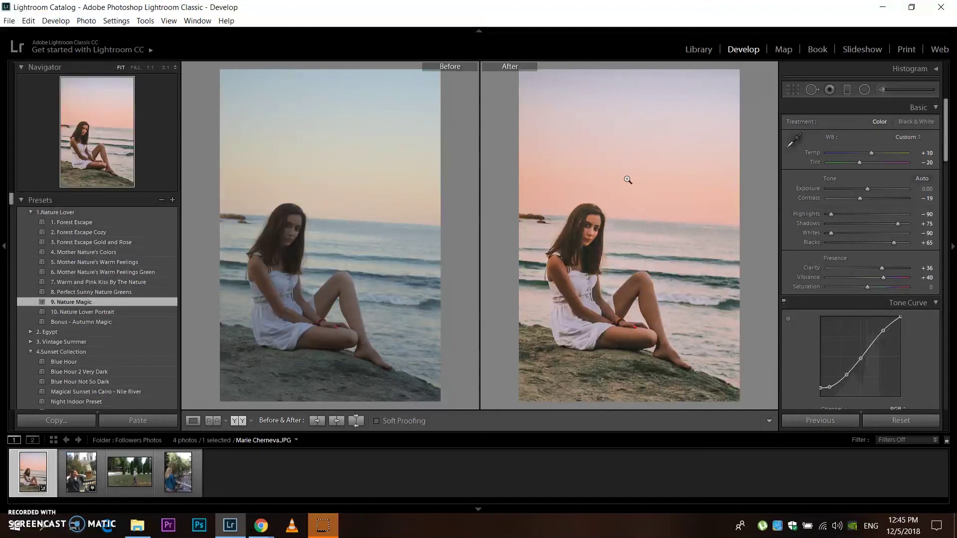
Apply the 1. Forest Escape preset to the photo of the woman seated before the church and set its Exposure to 0.
left_click(79, 472)
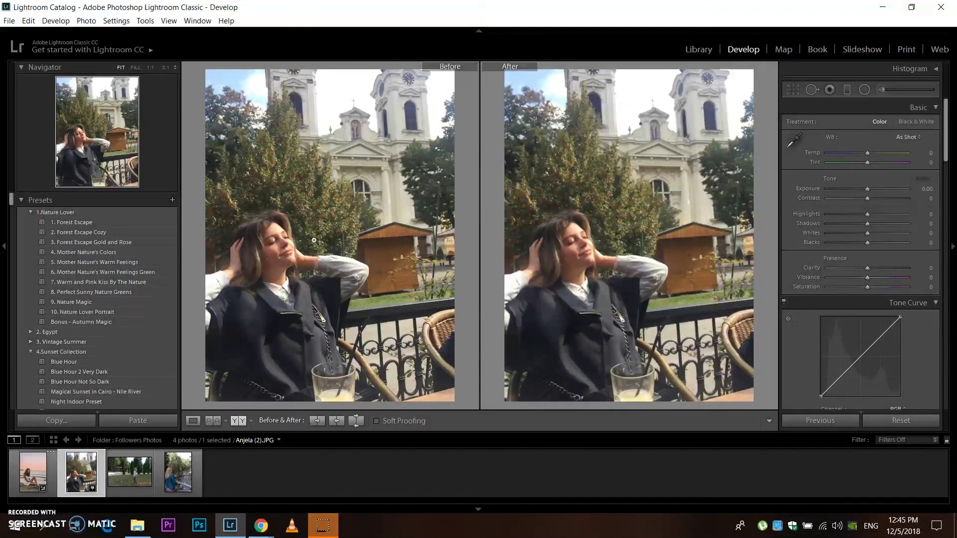
left_click(119, 224)
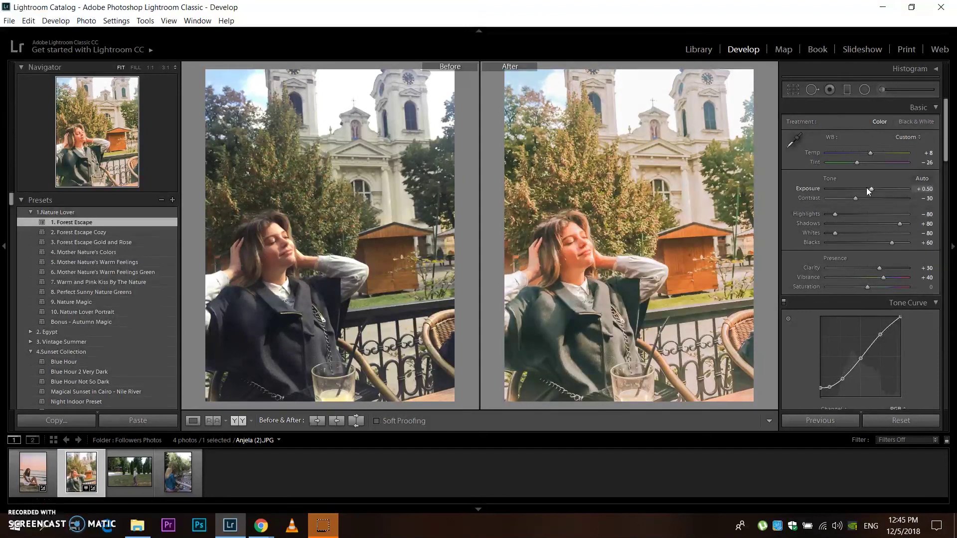
left_click(925, 188)
type("0")
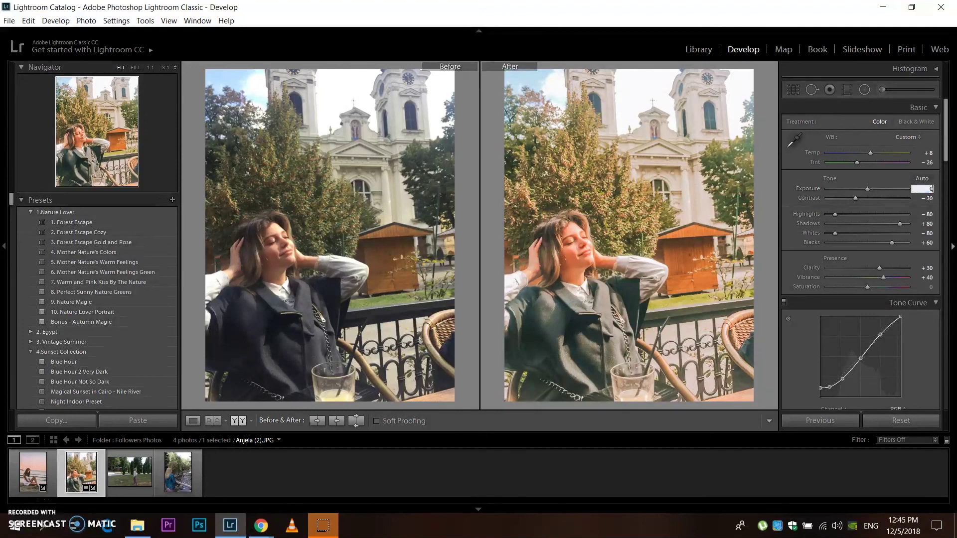
key("Return")
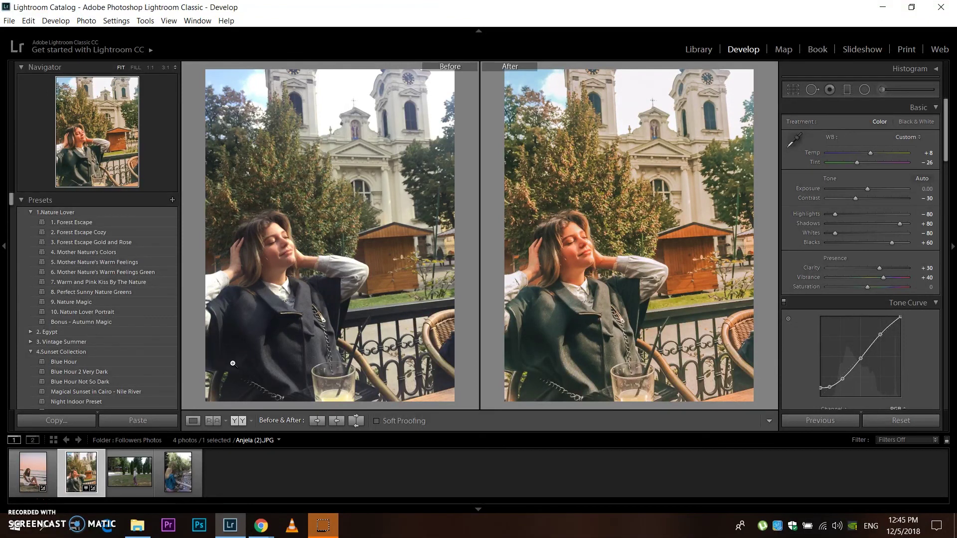
Apply the 3. Forest Escape Gold and Rose preset to DSC02987.JPG, view the edit alone, and return to the before/after comparison.
left_click(129, 471)
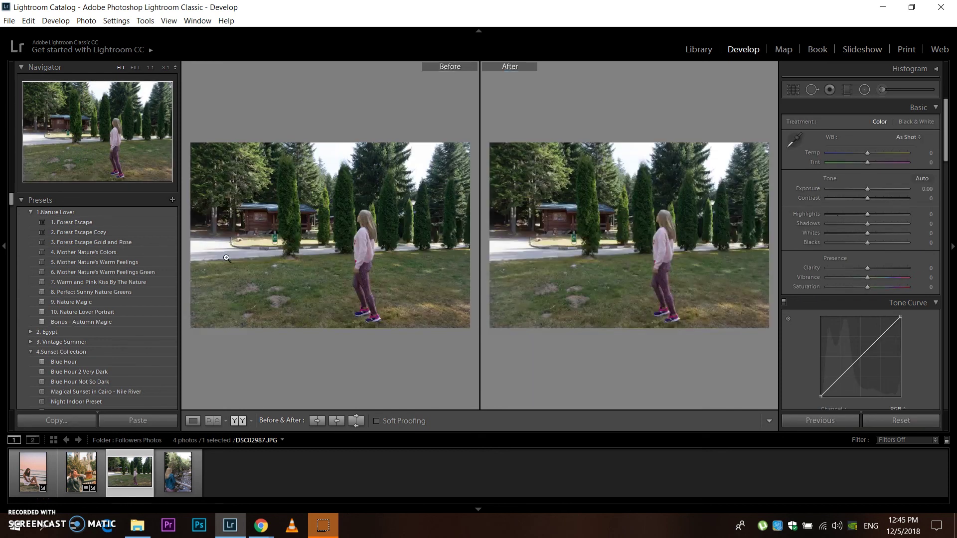
left_click(130, 242)
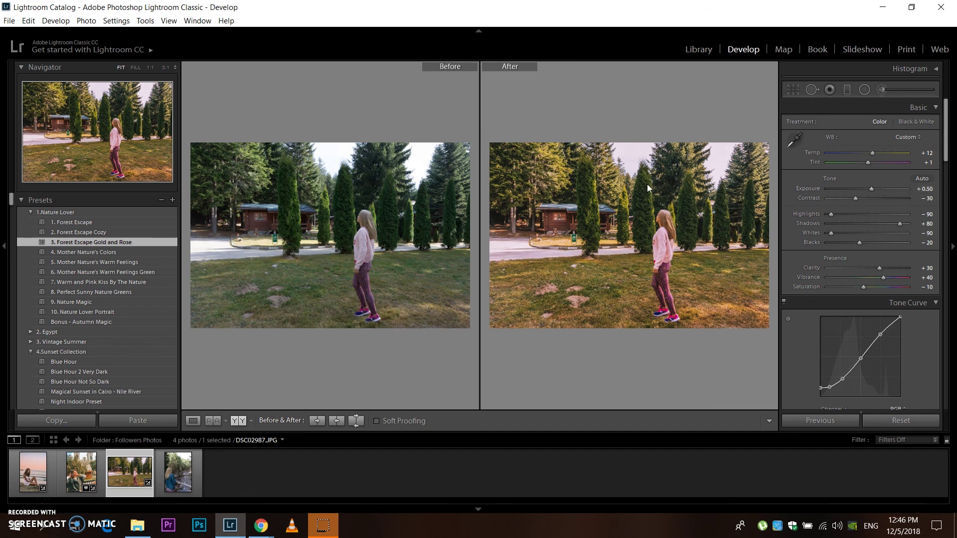
left_click(193, 421)
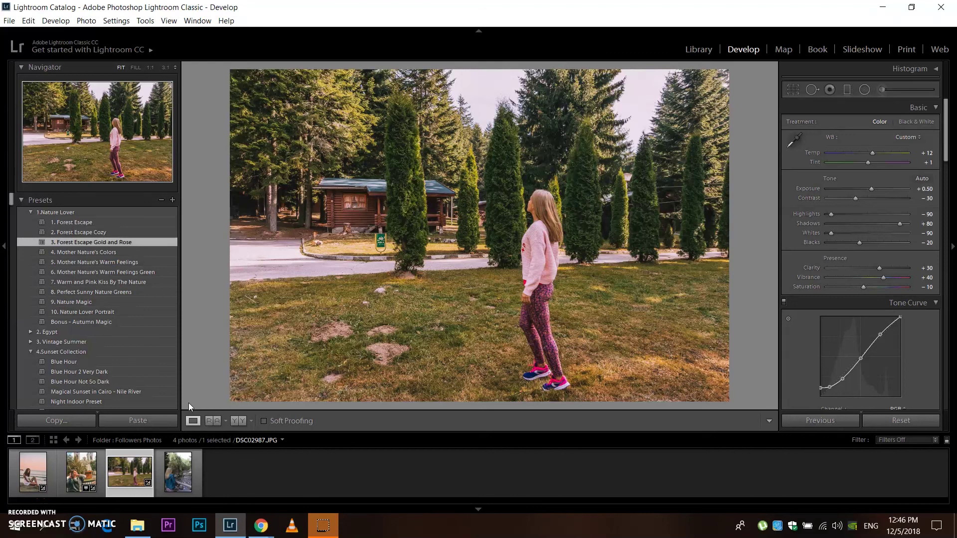
left_click(238, 421)
Apply the 8. Perfect Sunny Nature Greens preset to the river photo DSC03016.JPG, inspect the edit alone up close, and return to the before/after comparison.
left_click(178, 471)
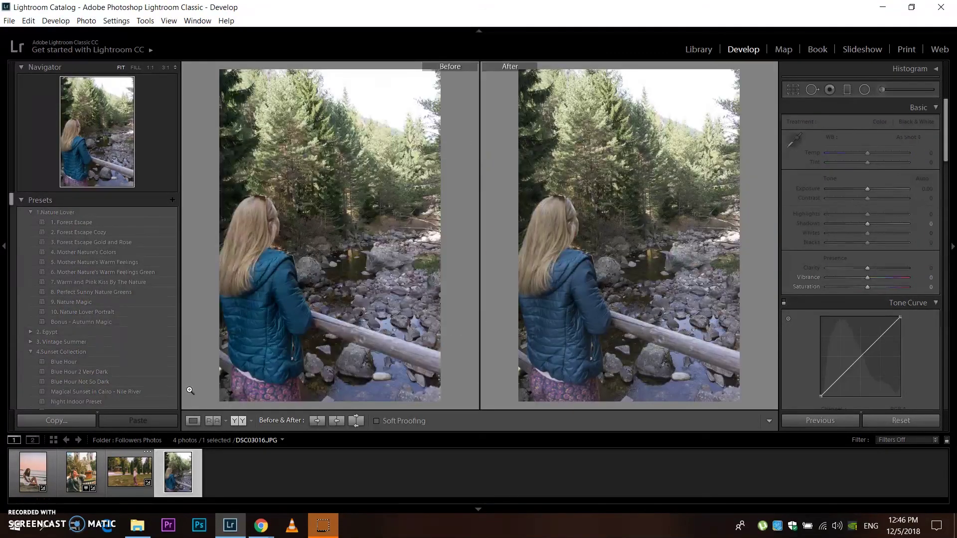
left_click(155, 291)
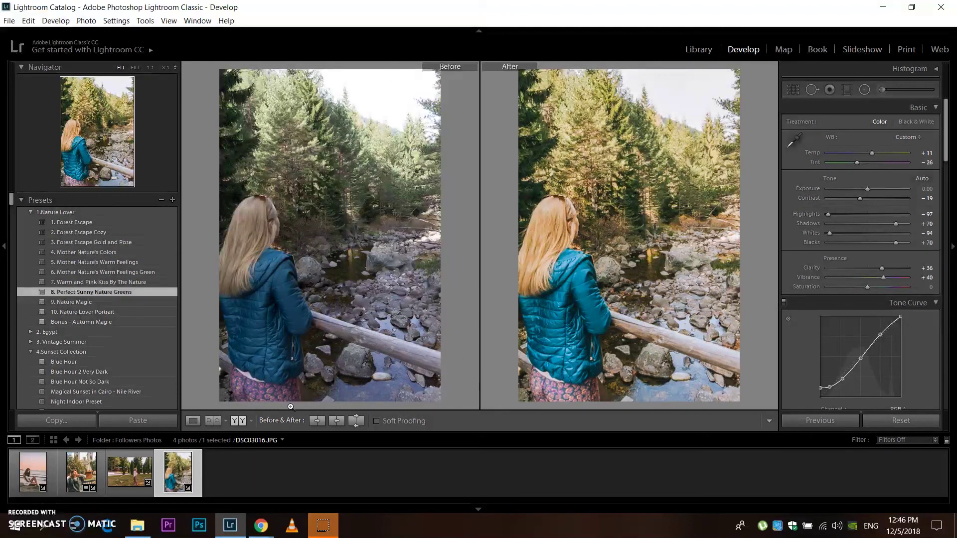
left_click(193, 421)
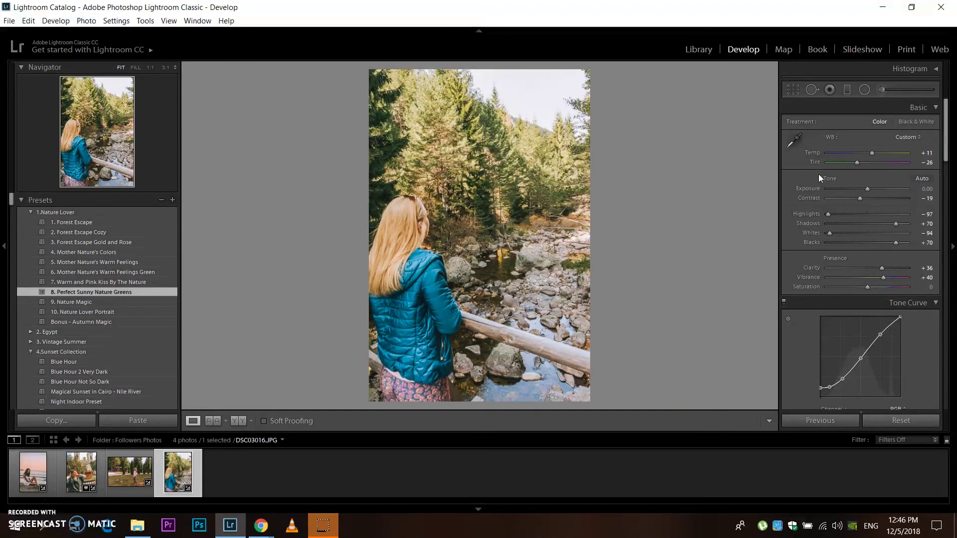
left_click(425, 226)
left_click_drag(535, 141, 307, 389)
left_click(481, 230)
left_click(235, 420)
Review the before/after comparisons of the other three followers' photos, from the forest cabin back to the seaside portrait.
left_click(125, 473)
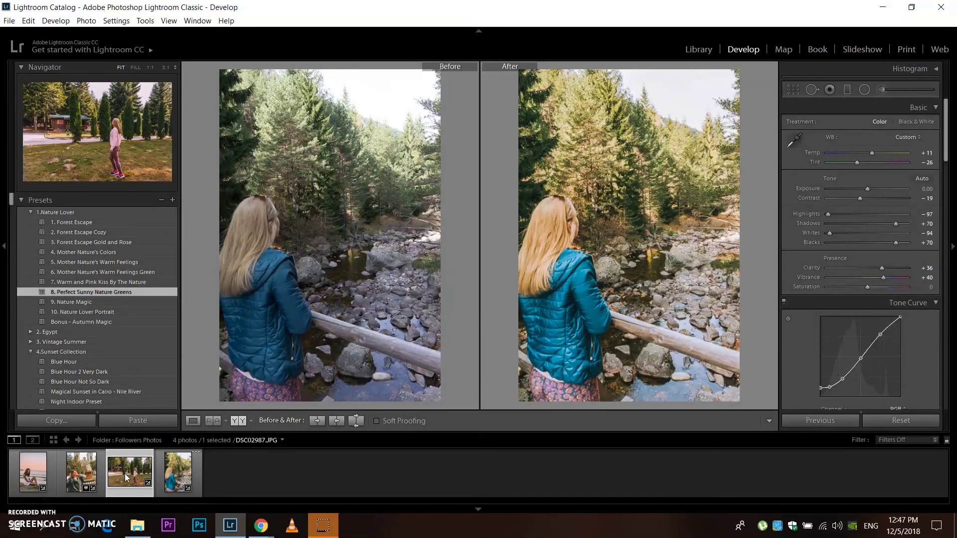
left_click(79, 474)
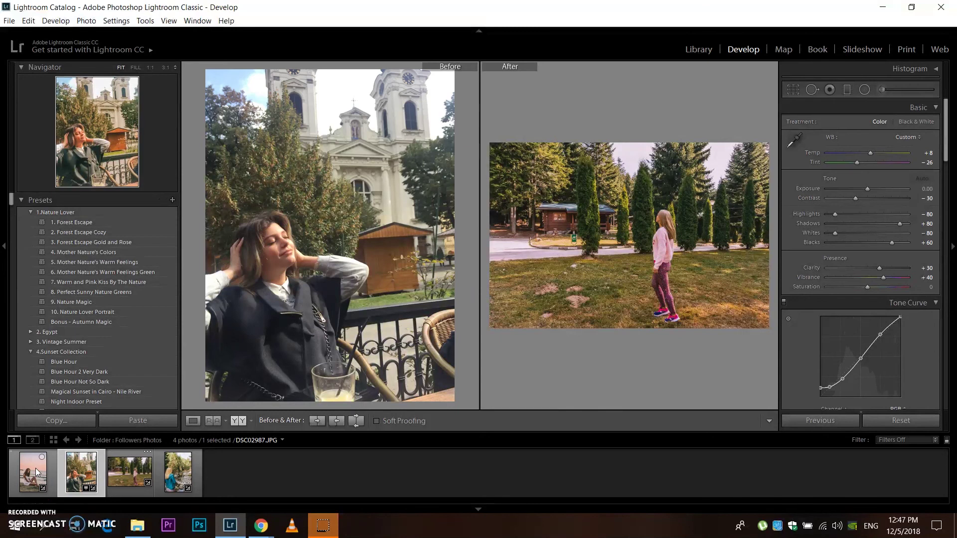
left_click(34, 468)
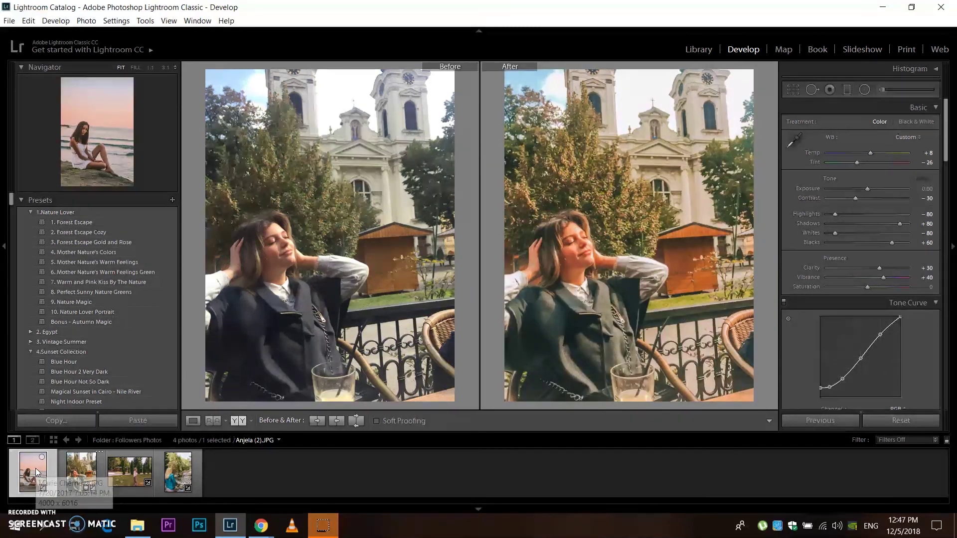